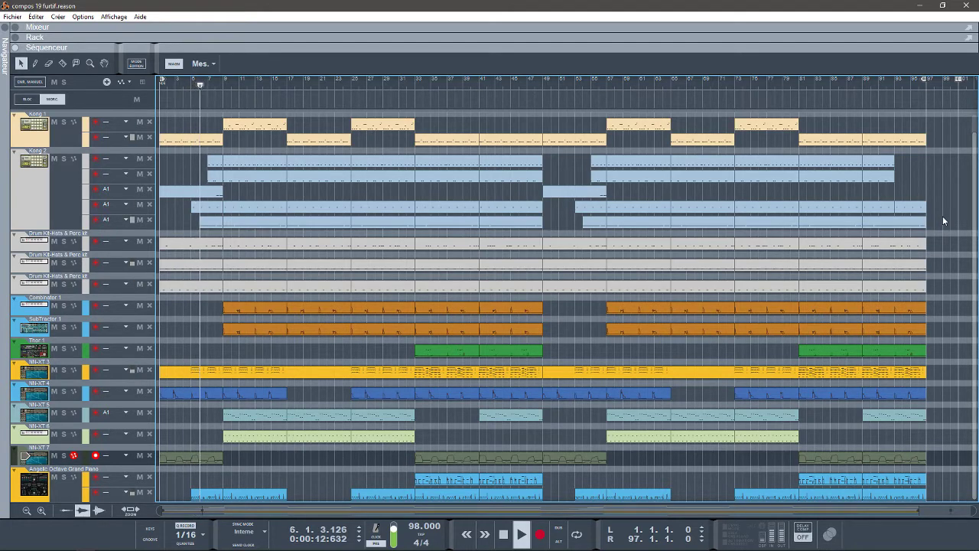
Show the mixer, switch to the rack, and go through the devices from the master section down to the Kong 1 drum machine.
{"action": "key", "text": "F5"}
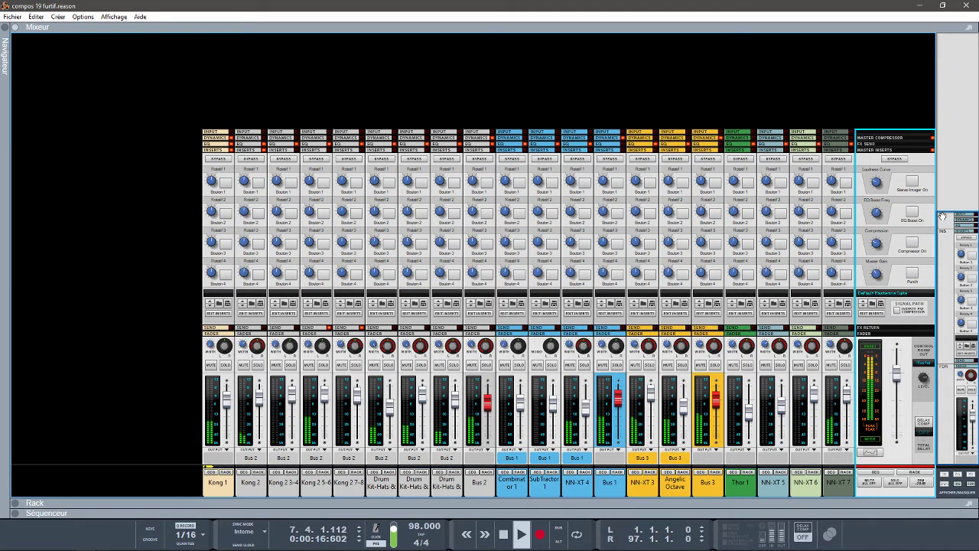
{"action": "key", "text": "F6"}
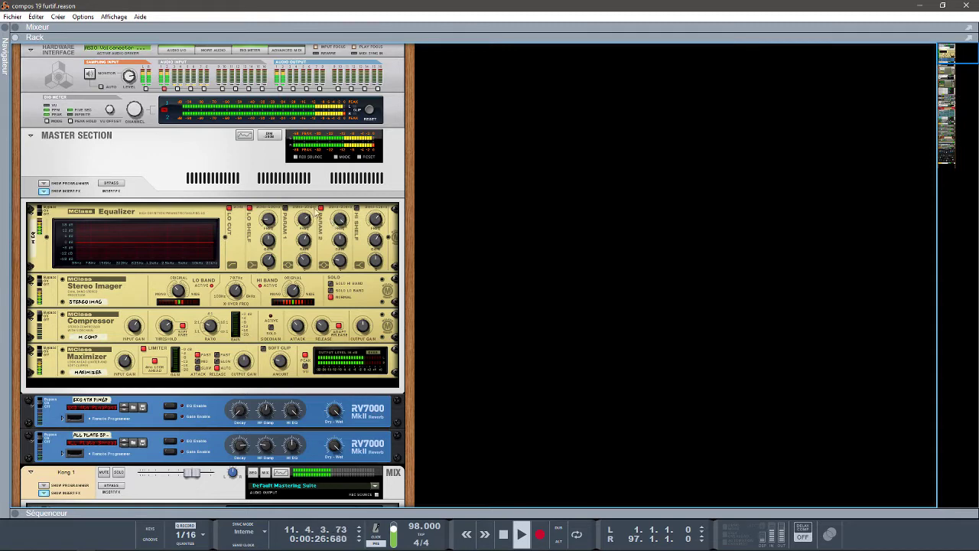
{"action": "key", "text": "Down"}
{"action": "key", "text": "Down"}
{"action": "key", "text": "Down"}
{"action": "key", "text": "Down"}
{"action": "key", "text": "Down"}
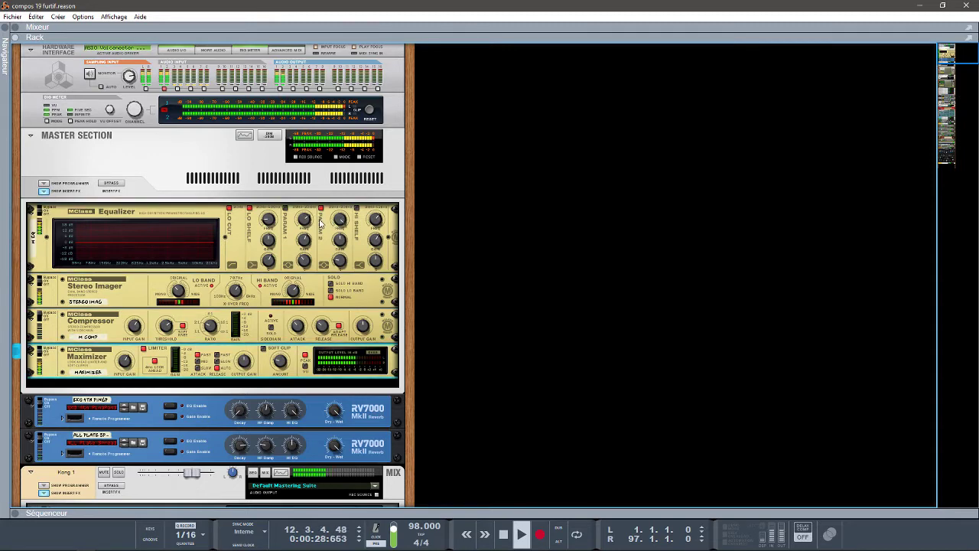
{"action": "key", "text": "Down"}
{"action": "key", "text": "Down"}
{"action": "key", "text": "Down"}
{"action": "key", "text": "Down"}
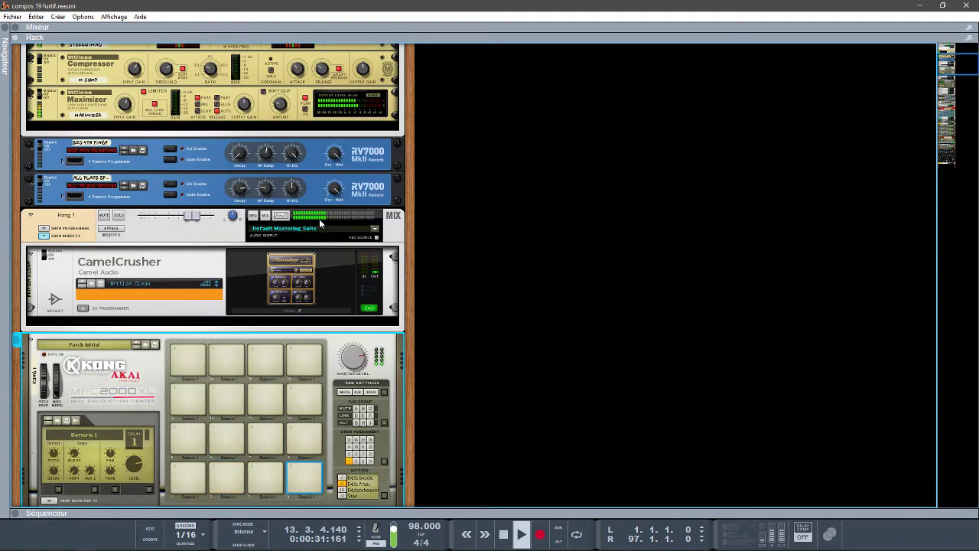
Open and close the CamelCrusher window on Kong 1 and the DD AutoPan window on Kong 2 to view their settings.
{"action": "left_click", "coordinate": [289, 312]}
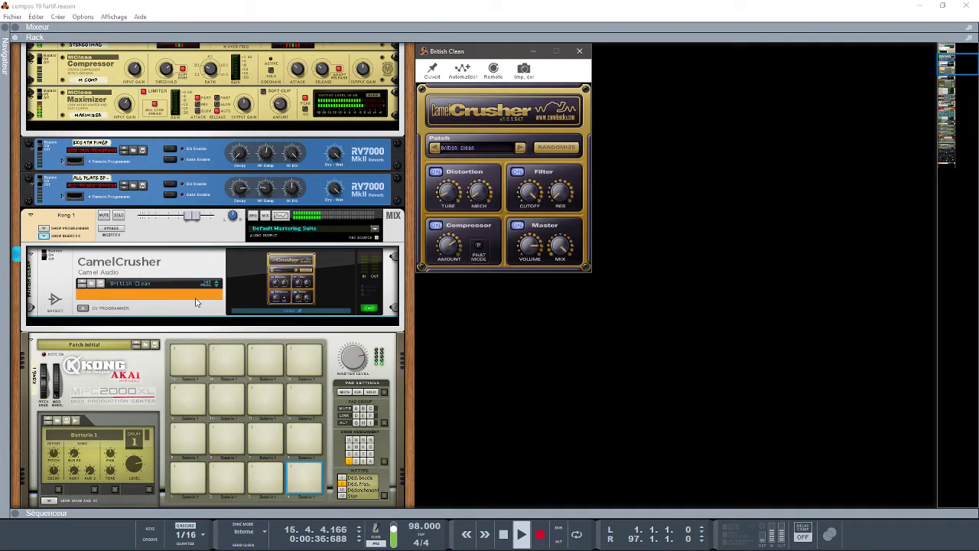
{"action": "left_click", "coordinate": [254, 315]}
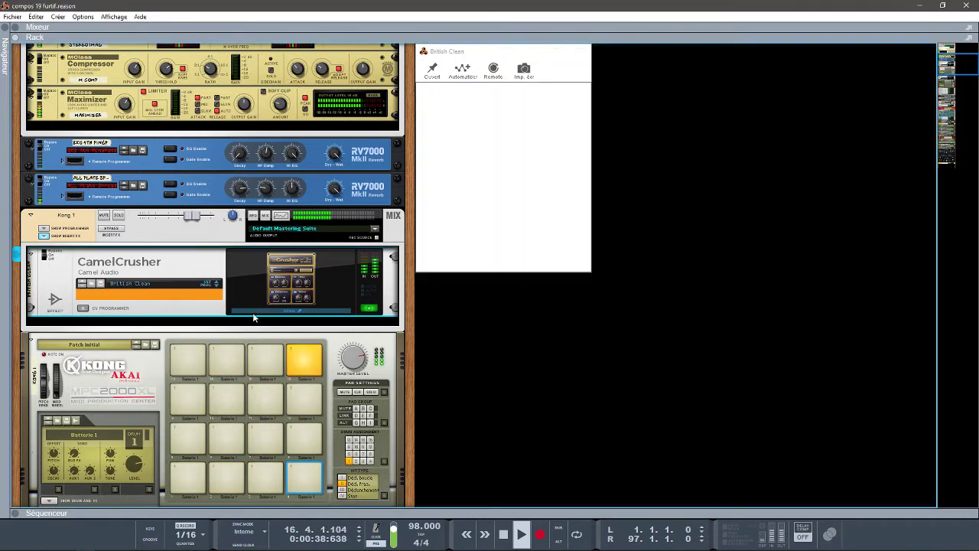
{"action": "scroll", "coordinate": [253, 317], "scroll_direction": "down", "scroll_amount": 3}
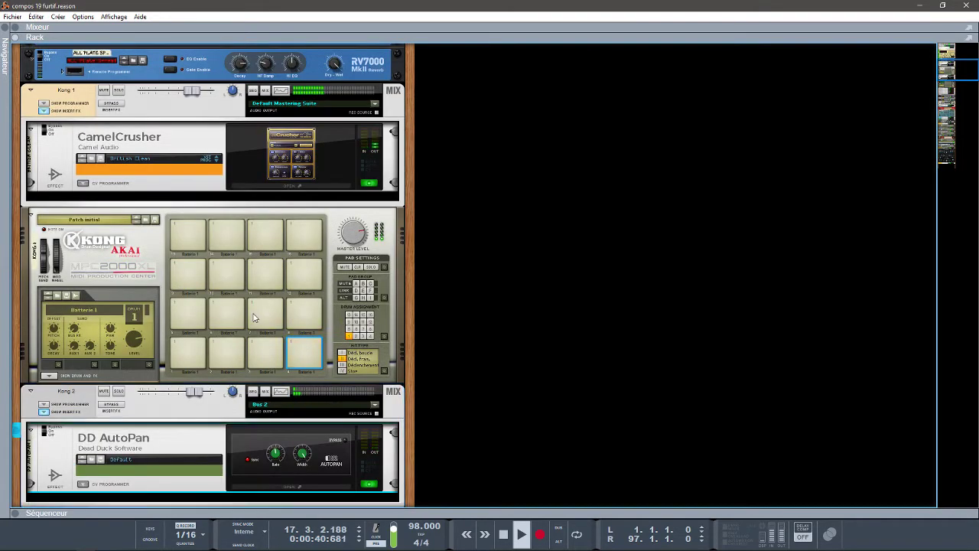
{"action": "double_click", "coordinate": [269, 451]}
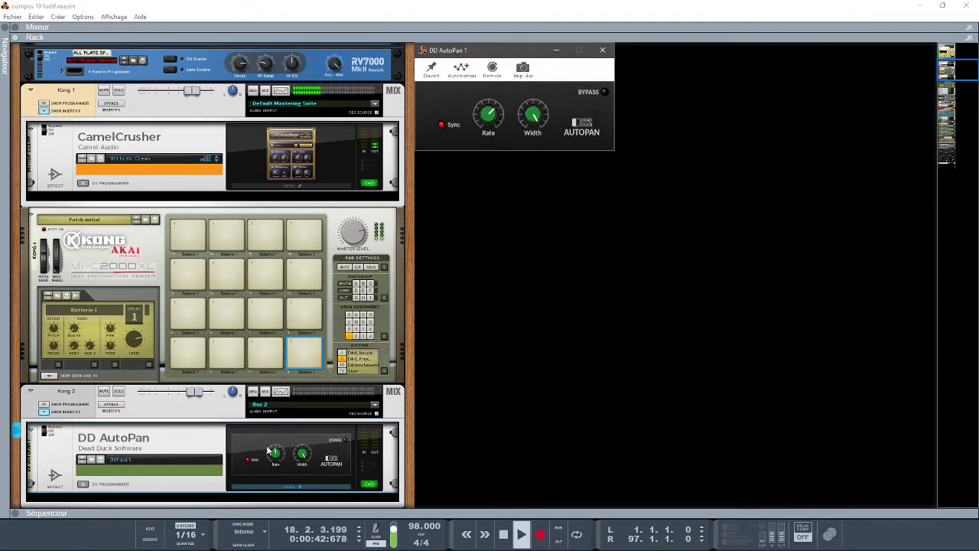
{"action": "left_click", "coordinate": [181, 437]}
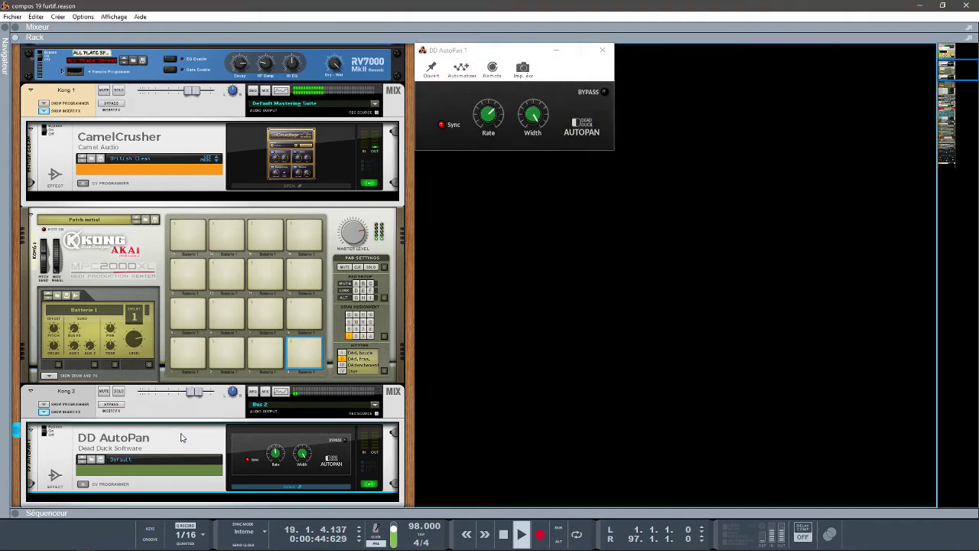
Examine the drum devices in the rack, from Kong 2 and its mix channels through the Drum Kit-Hats & Perc kits to Bus 2.
{"action": "scroll", "coordinate": [181, 437], "scroll_direction": "down", "scroll_amount": 4}
{"action": "scroll", "coordinate": [181, 436], "scroll_direction": "down", "scroll_amount": 1}
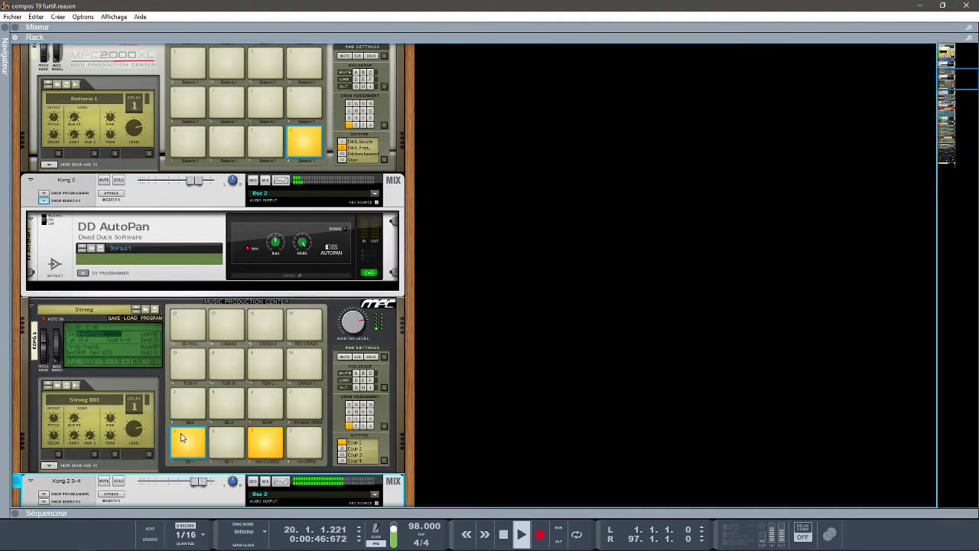
{"action": "scroll", "coordinate": [181, 437], "scroll_direction": "down", "scroll_amount": 2}
{"action": "scroll", "coordinate": [182, 437], "scroll_direction": "down", "scroll_amount": 1}
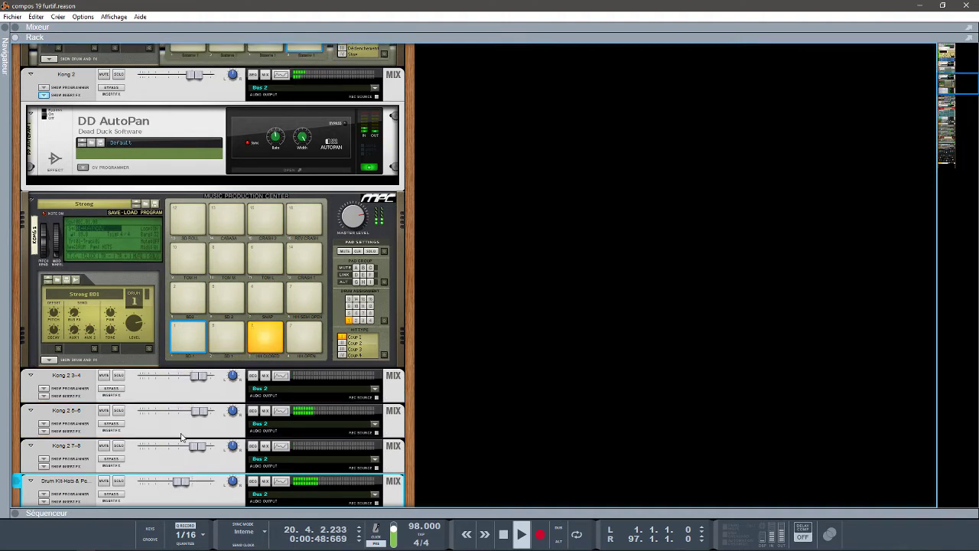
{"action": "scroll", "coordinate": [181, 437], "scroll_direction": "down", "scroll_amount": 2}
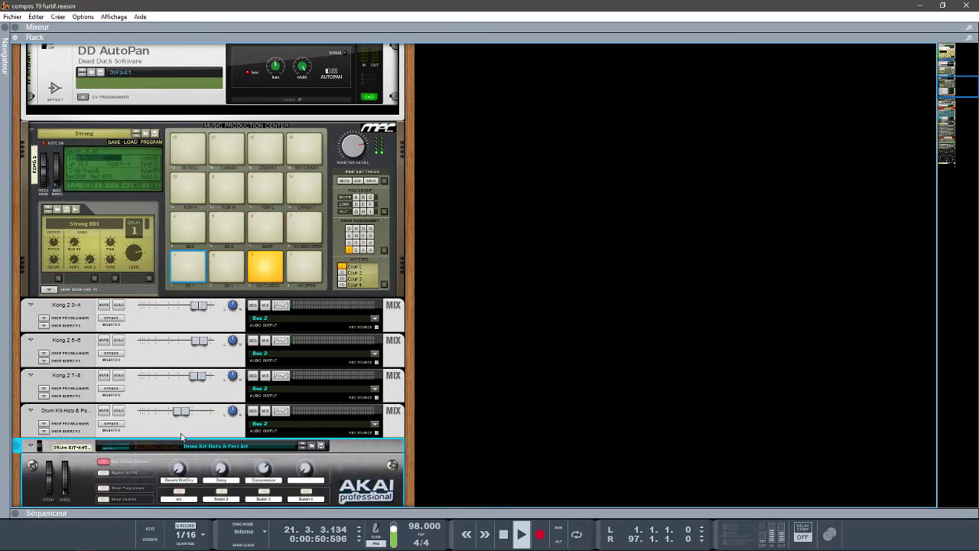
{"action": "scroll", "coordinate": [182, 437], "scroll_direction": "down", "scroll_amount": 3}
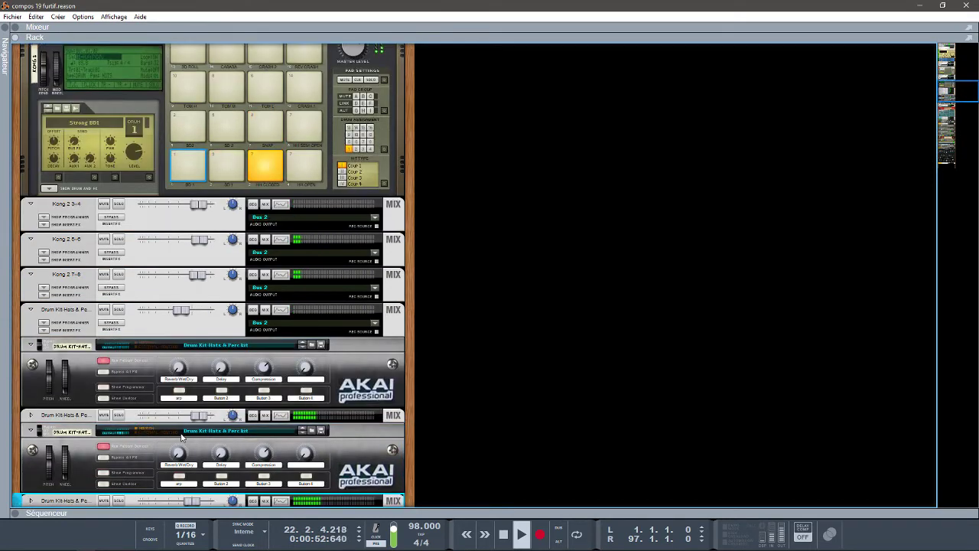
{"action": "scroll", "coordinate": [181, 437], "scroll_direction": "down", "scroll_amount": 2}
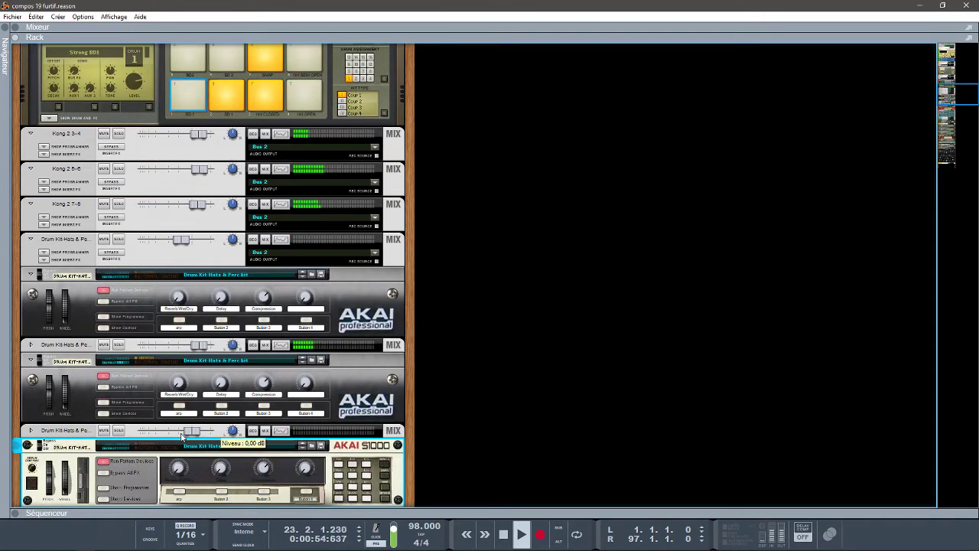
{"action": "scroll", "coordinate": [182, 437], "scroll_direction": "down", "scroll_amount": 2}
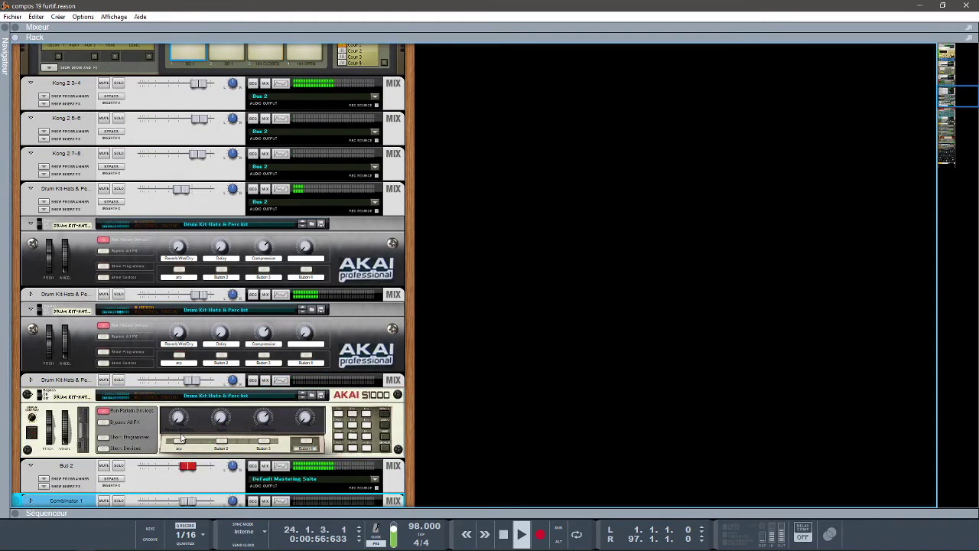
Examine the instruments in the rack from the Combinator 1 bass and SubTractor through Thor and the NN-XT samplers to Hydronexius and Bus 3.
{"action": "scroll", "coordinate": [181, 436], "scroll_direction": "down", "scroll_amount": 8}
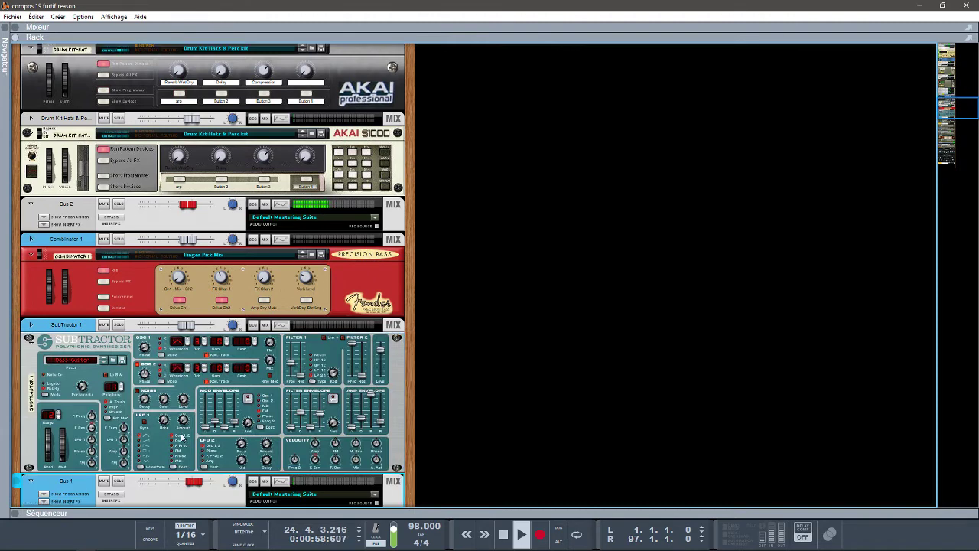
{"action": "scroll", "coordinate": [181, 437], "scroll_direction": "down", "scroll_amount": 1}
{"action": "scroll", "coordinate": [181, 437], "scroll_direction": "down", "scroll_amount": 2}
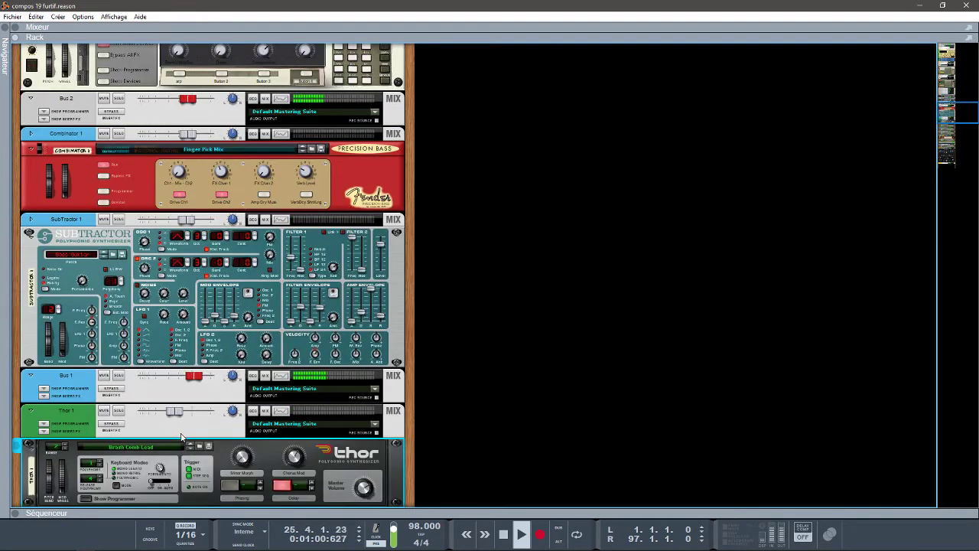
{"action": "scroll", "coordinate": [181, 437], "scroll_direction": "down", "scroll_amount": 5}
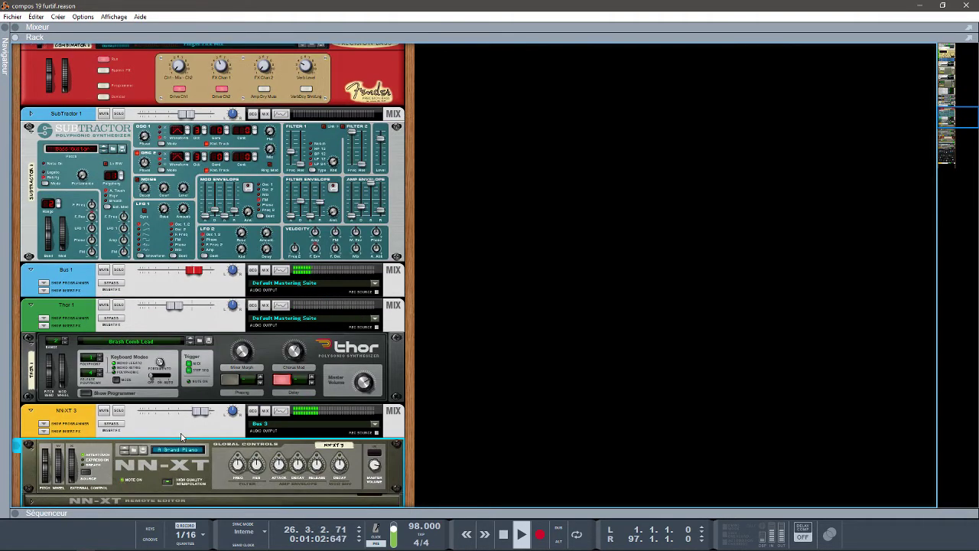
{"action": "scroll", "coordinate": [181, 437], "scroll_direction": "down", "scroll_amount": 1}
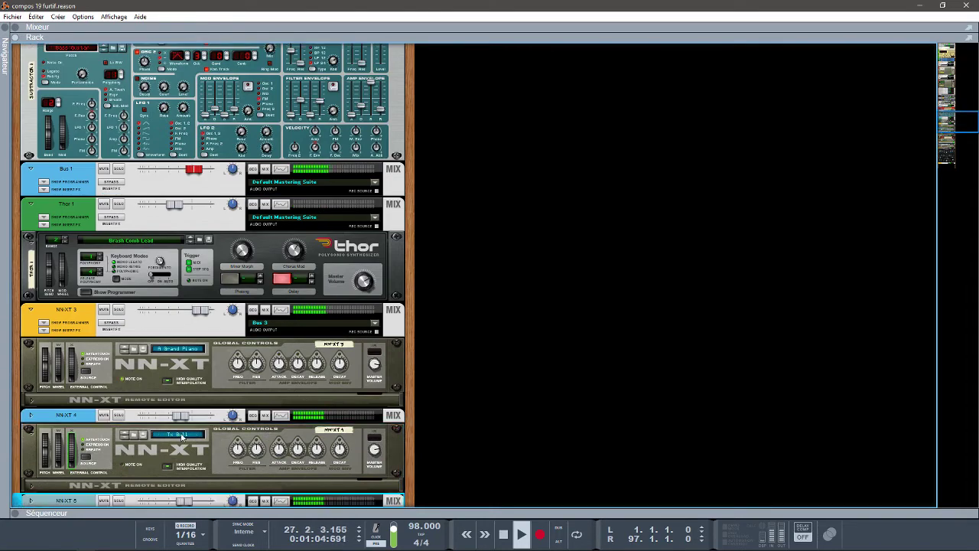
{"action": "scroll", "coordinate": [181, 437], "scroll_direction": "down", "scroll_amount": 2}
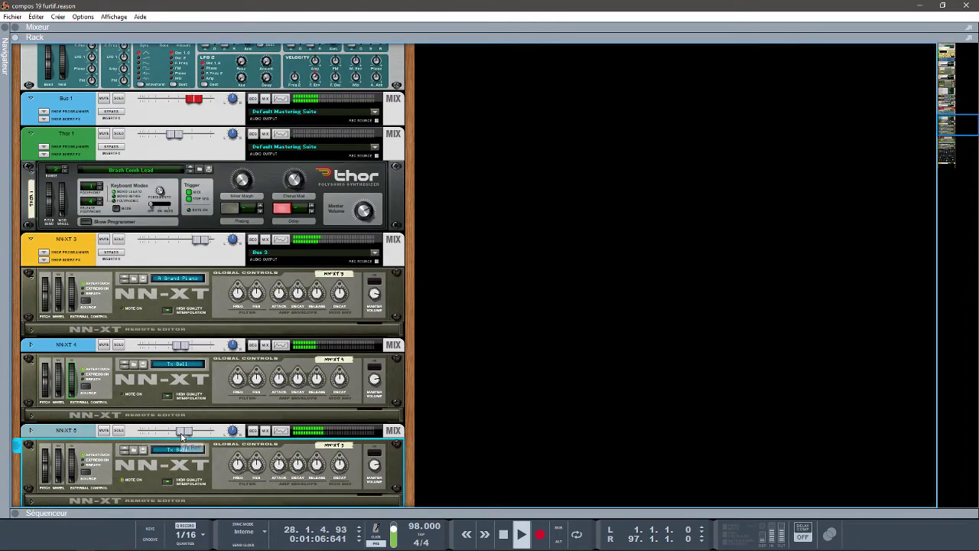
{"action": "scroll", "coordinate": [182, 436], "scroll_direction": "down", "scroll_amount": 5}
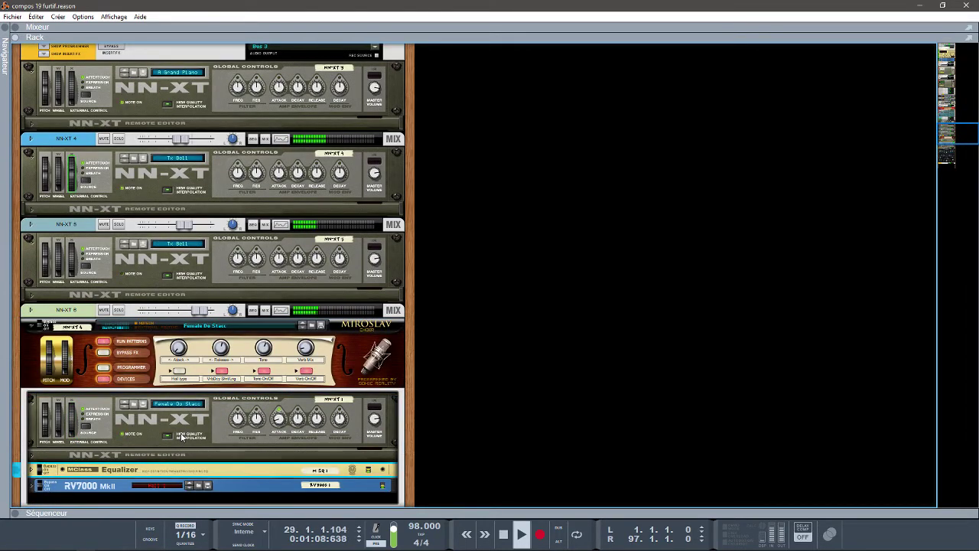
{"action": "scroll", "coordinate": [182, 437], "scroll_direction": "down", "scroll_amount": 1}
{"action": "scroll", "coordinate": [181, 437], "scroll_direction": "down", "scroll_amount": 2}
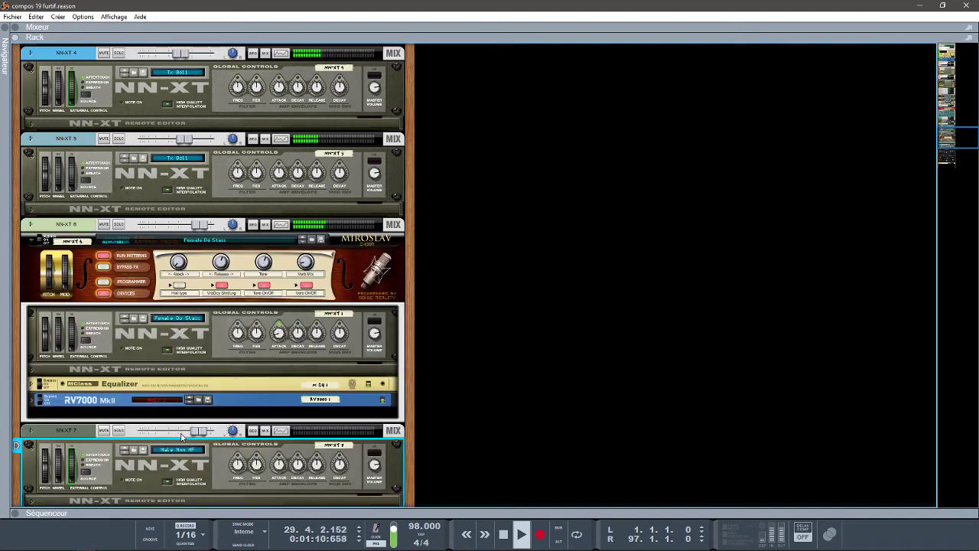
{"action": "scroll", "coordinate": [182, 437], "scroll_direction": "down", "scroll_amount": 9}
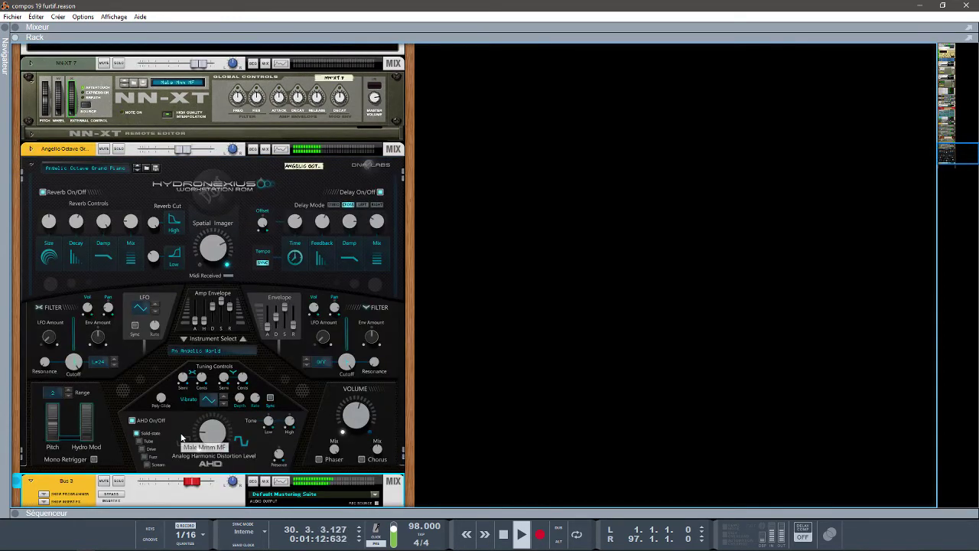
{"action": "key", "text": "Up"}
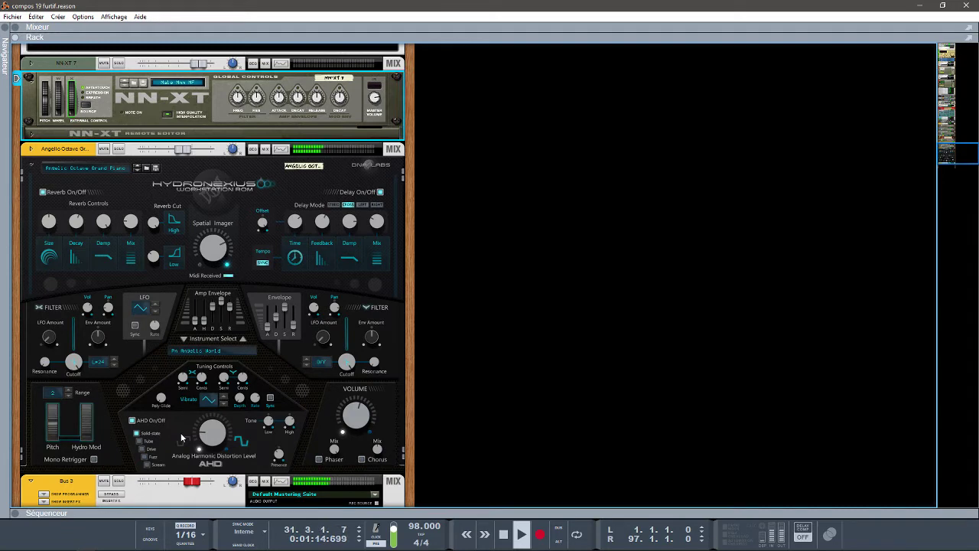
{"action": "key", "text": "Down"}
{"action": "key", "text": "Down"}
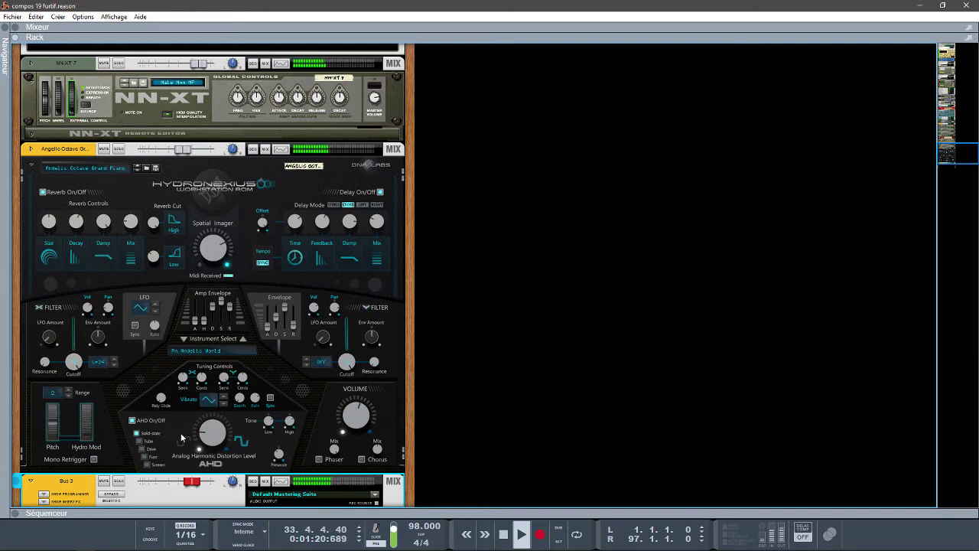
Return to the mixer, open the spectrum EQ window, and display the curve of the Kong 1 channel.
{"action": "key", "text": "F5"}
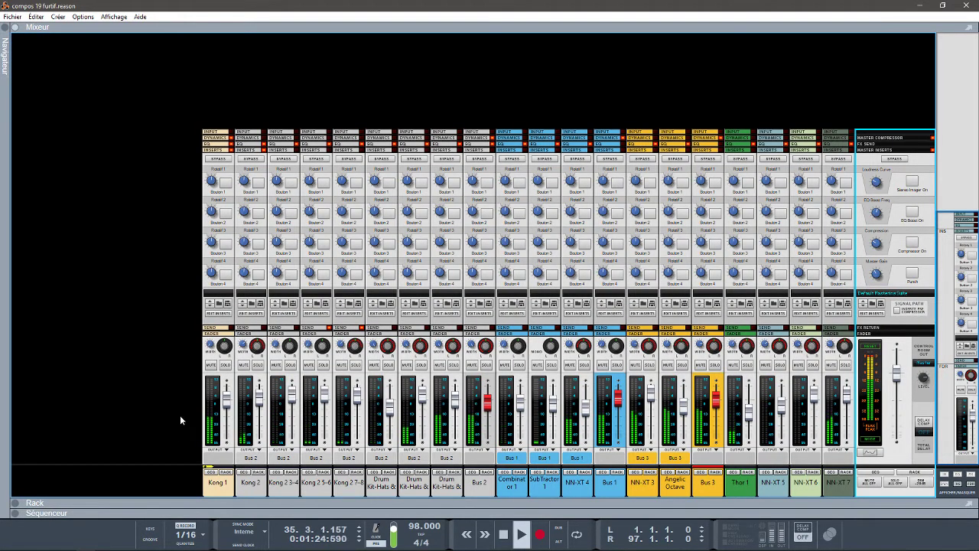
{"action": "key", "text": "F2"}
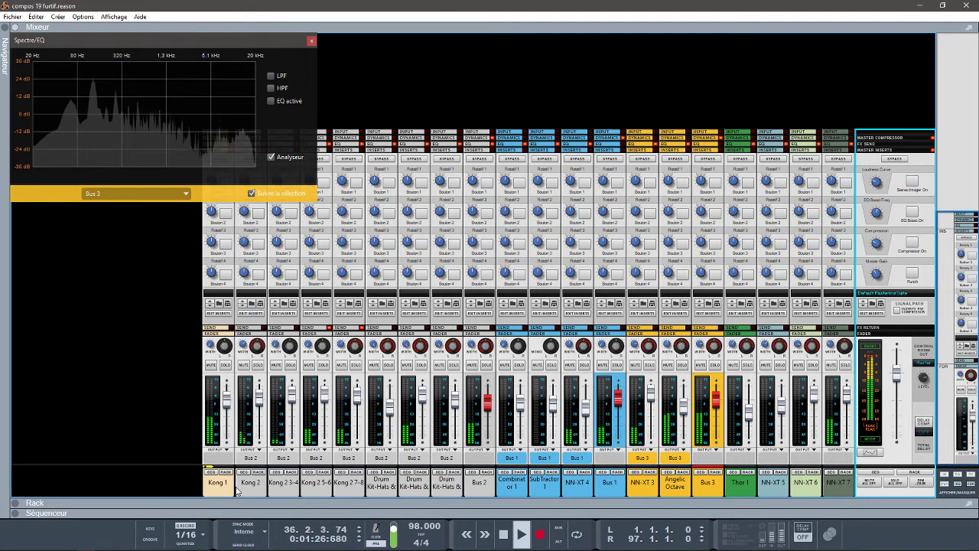
{"action": "left_click", "coordinate": [217, 451]}
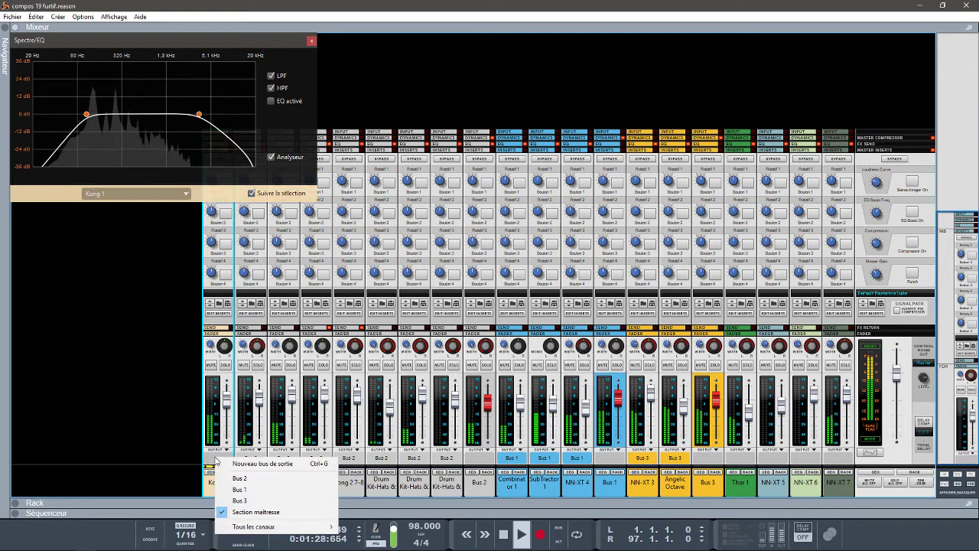
{"action": "left_click", "coordinate": [208, 439]}
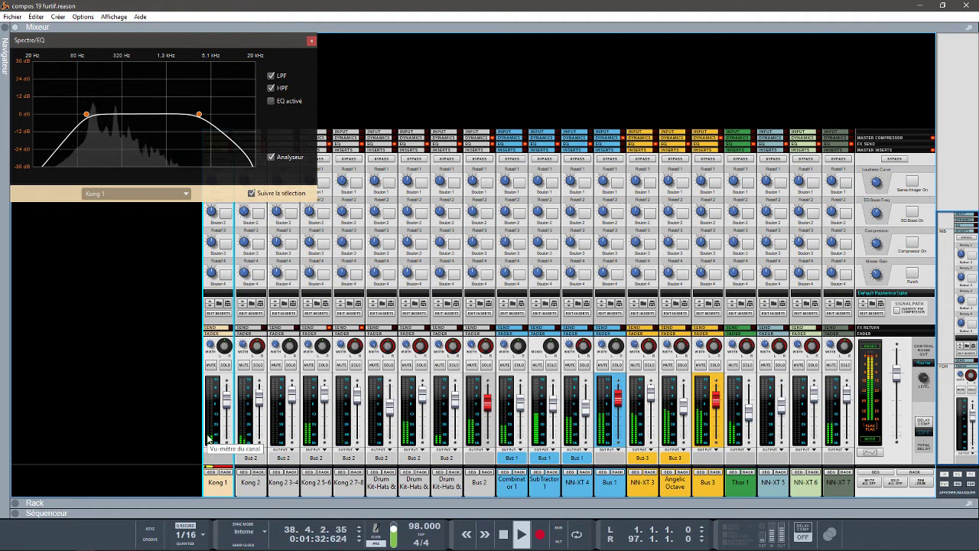
Review the EQ curves of the drum channels one by one, from Kong 2 through the Drum Kit-Hats & Perc kits to Bus 2.
{"action": "key", "text": "Right"}
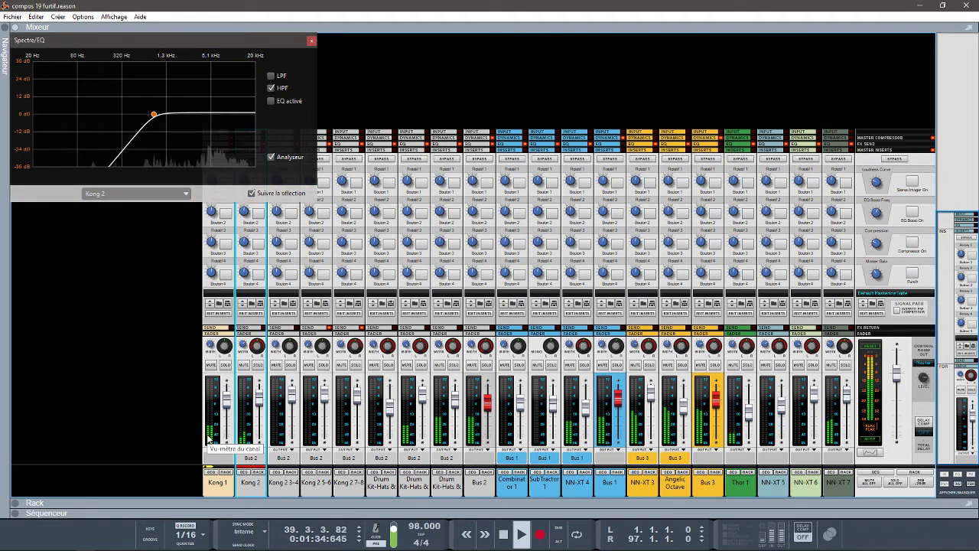
{"action": "key", "text": "Right"}
{"action": "key", "text": "Right"}
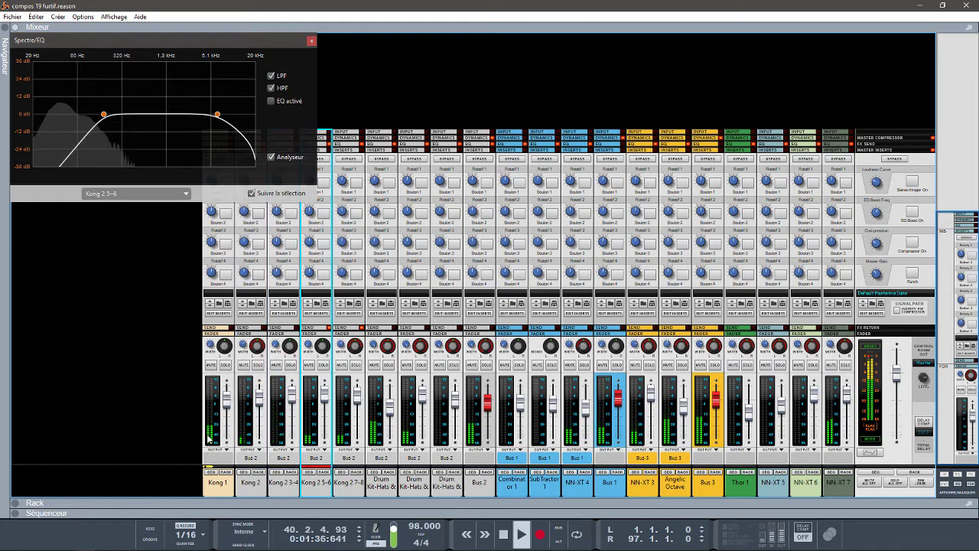
{"action": "key", "text": "Right"}
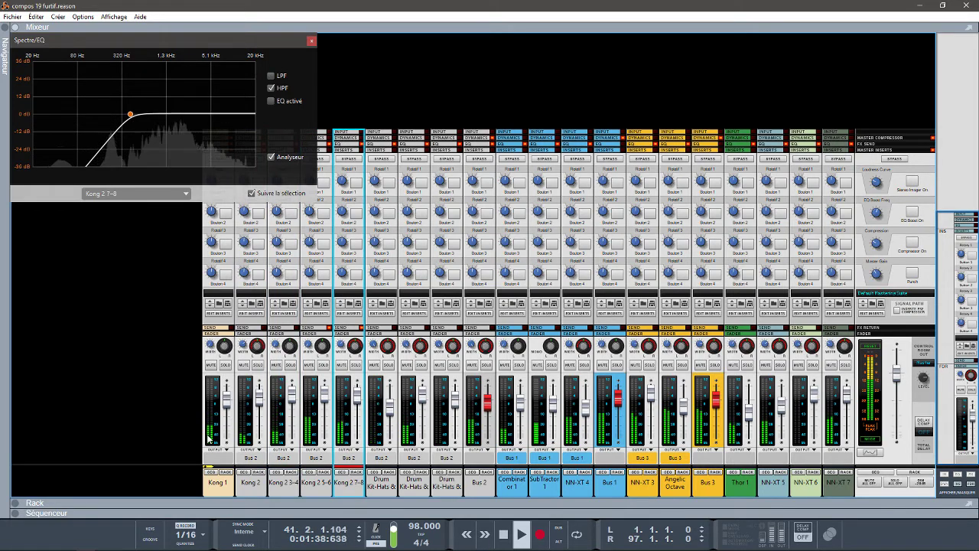
{"action": "key", "text": "Right"}
{"action": "key", "text": "Right"}
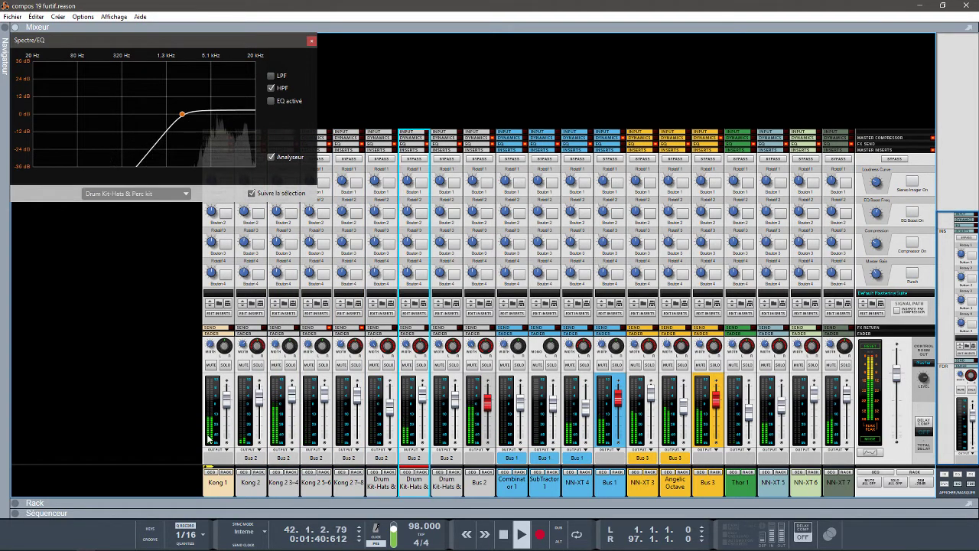
{"action": "key", "text": "Right"}
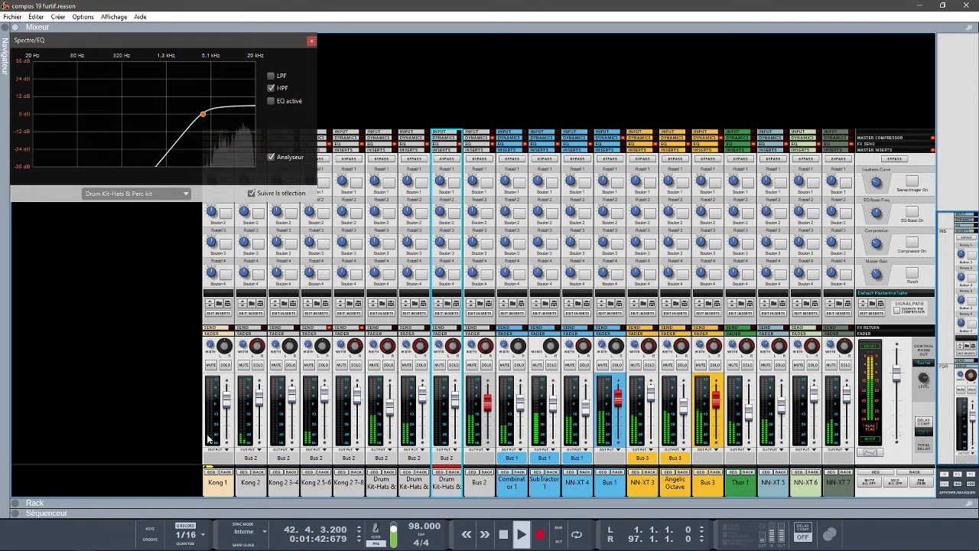
{"action": "key", "text": "Right"}
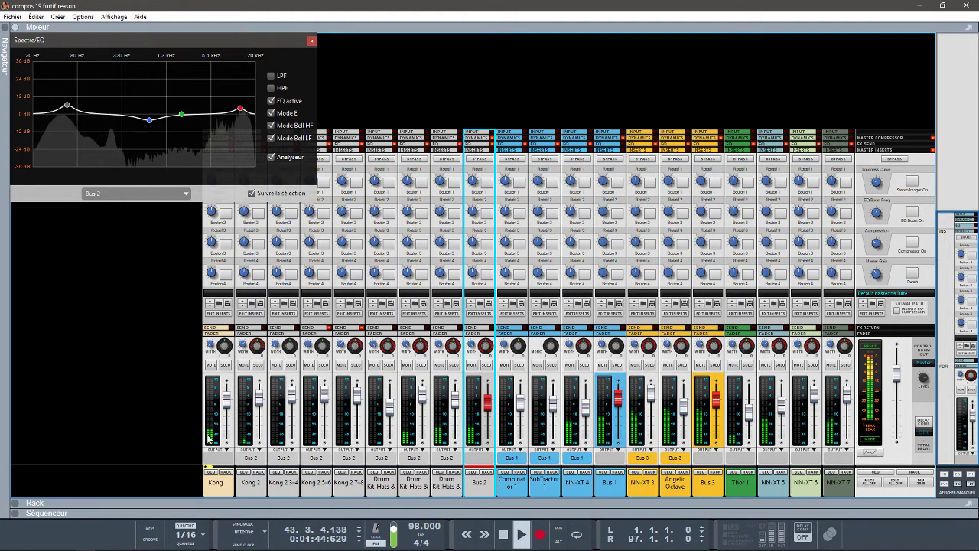
Review the EQ curves of the bass group channels: Combinator 1, SubTractor 1, NN-XT 4 and Bus 1.
{"action": "key", "text": "Right"}
{"action": "key", "text": "Right"}
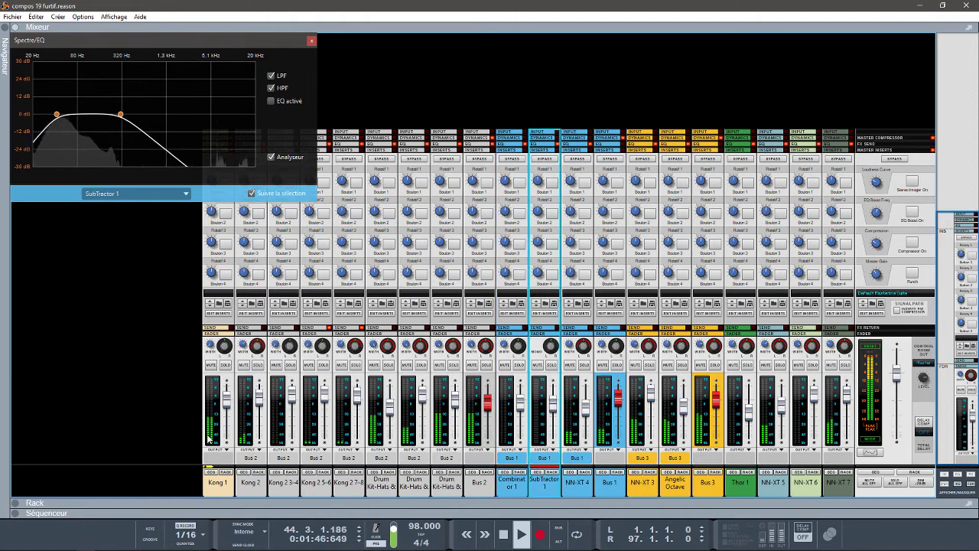
{"action": "key", "text": "Right"}
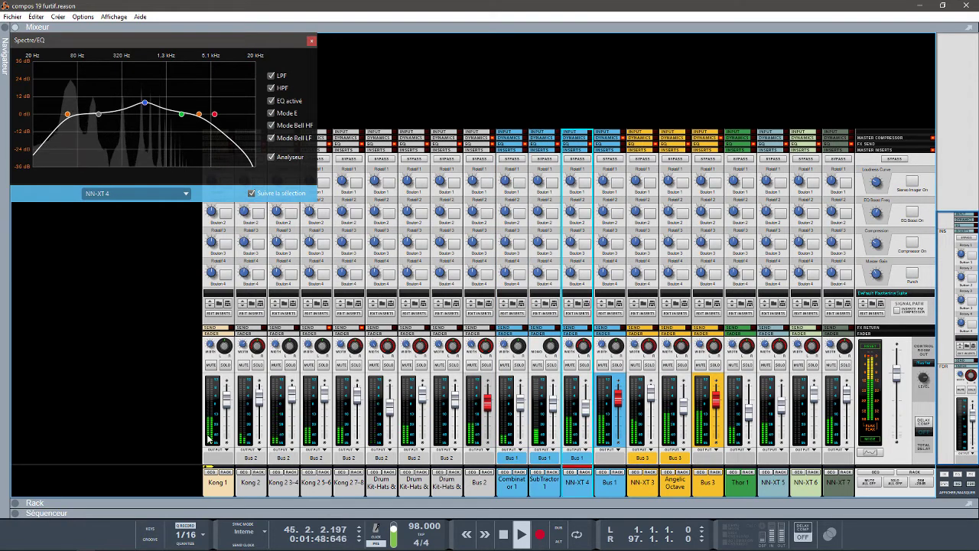
{"action": "key", "text": "Right"}
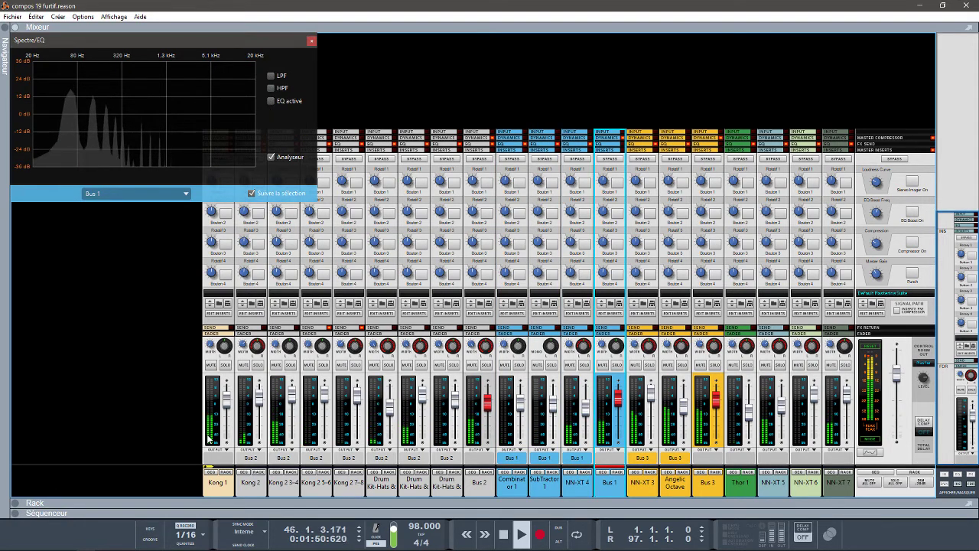
Review the EQ curves of the remaining channels, from NN-XT 3, Angelic Octave Grand Piano and Bus 3 through Thor 1 to NN-XT 7.
{"action": "key", "text": "Right"}
{"action": "key", "text": "Right"}
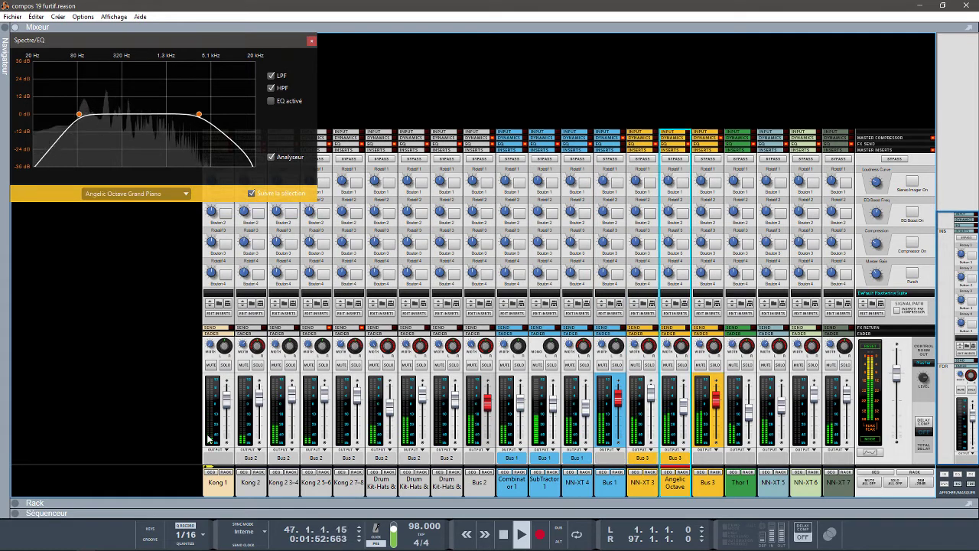
{"action": "key", "text": "Right"}
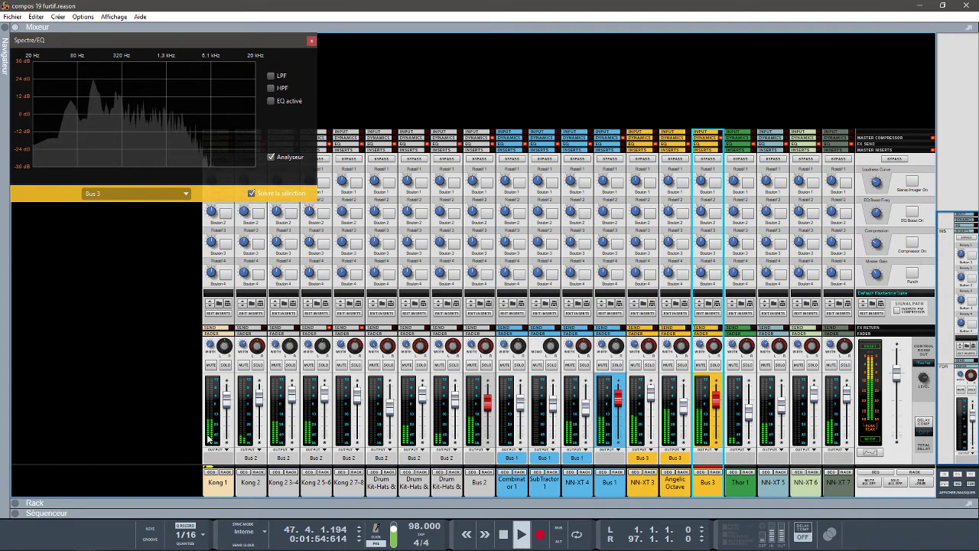
{"action": "key", "text": "Right"}
{"action": "key", "text": "Right"}
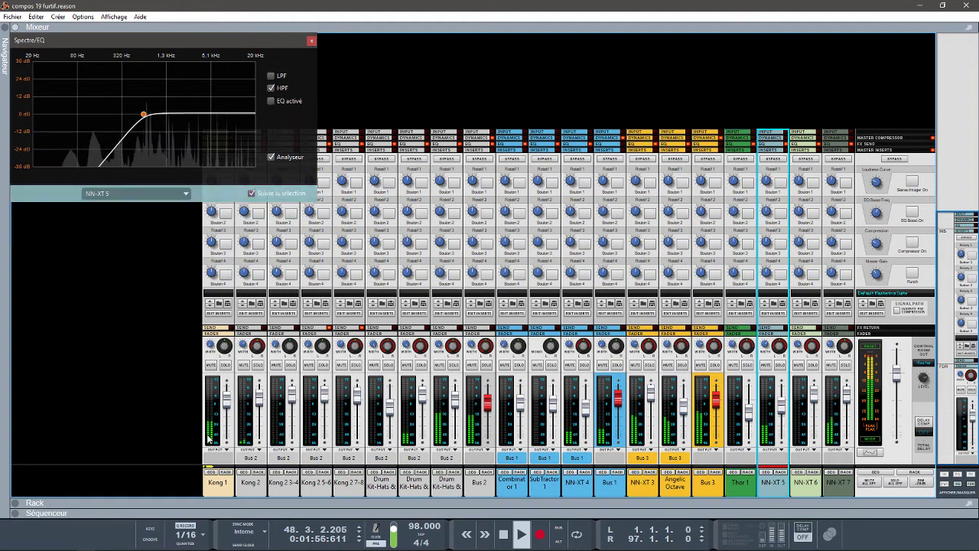
{"action": "key", "text": "Right"}
{"action": "key", "text": "Right"}
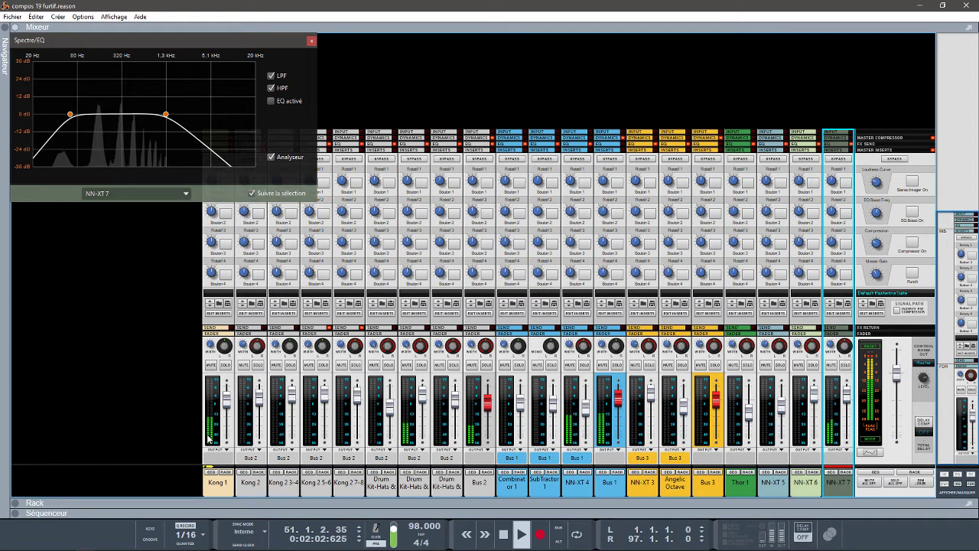
Close the spectrum EQ window and show the song arrangement in the sequencer.
{"action": "key", "text": "F2"}
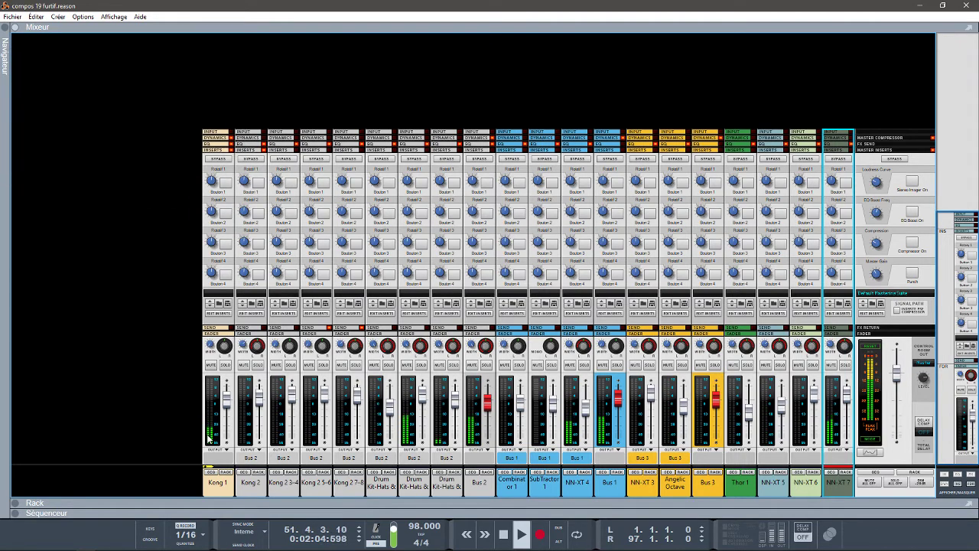
{"action": "key", "text": "F7"}
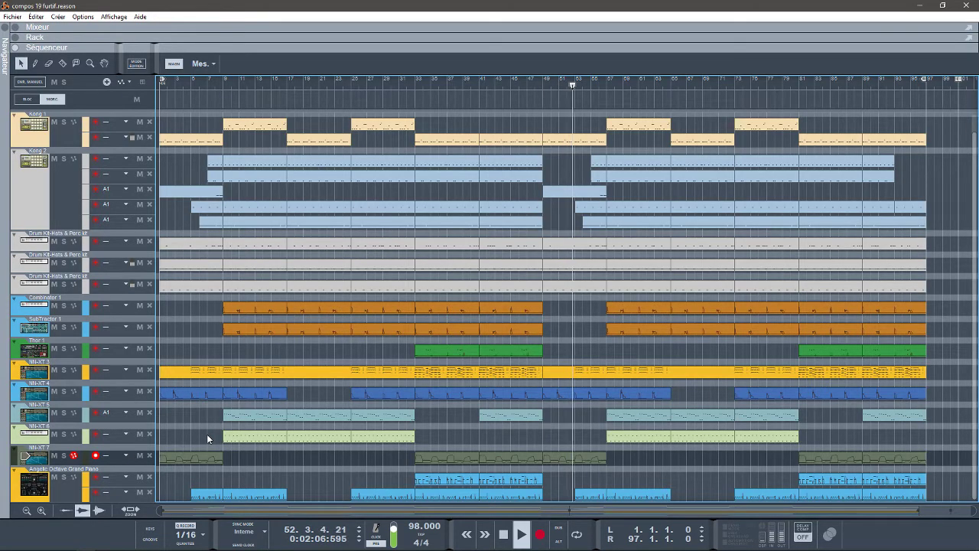
Return to the rack and examine the instruments upward from Hydronexius through the NN-XT samplers, Thor and SubTractor to Combinator 1.
{"action": "key", "text": "F6"}
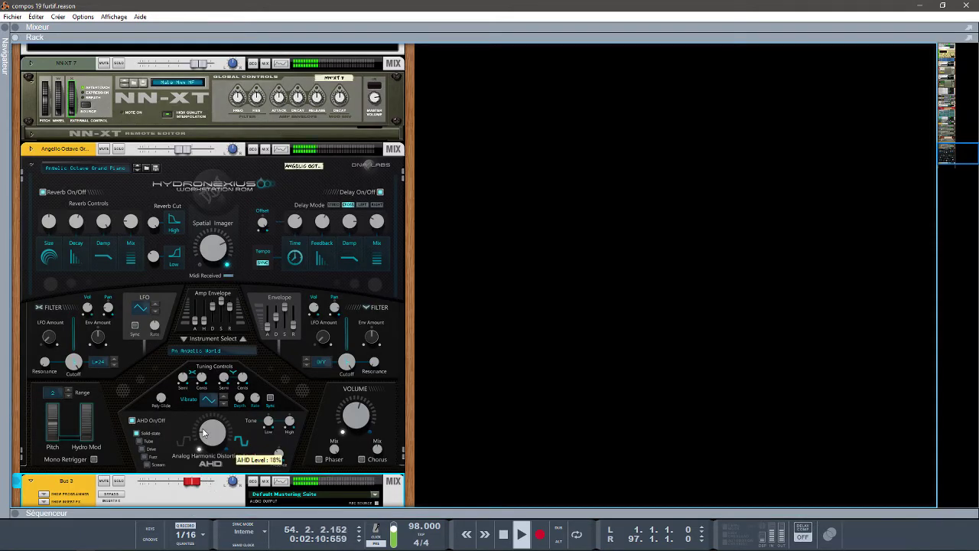
{"action": "left_click", "coordinate": [203, 433]}
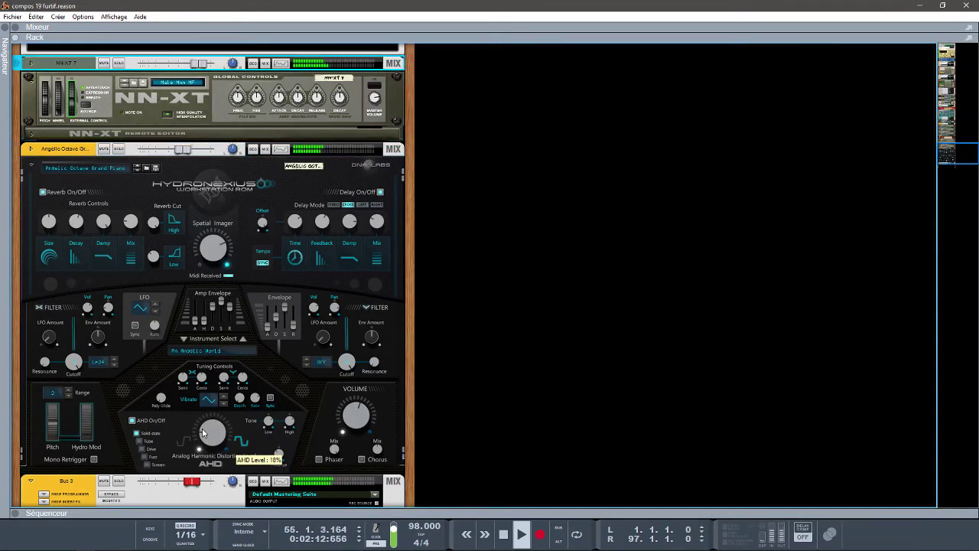
{"action": "scroll", "coordinate": [202, 432], "scroll_direction": "up", "scroll_amount": 3}
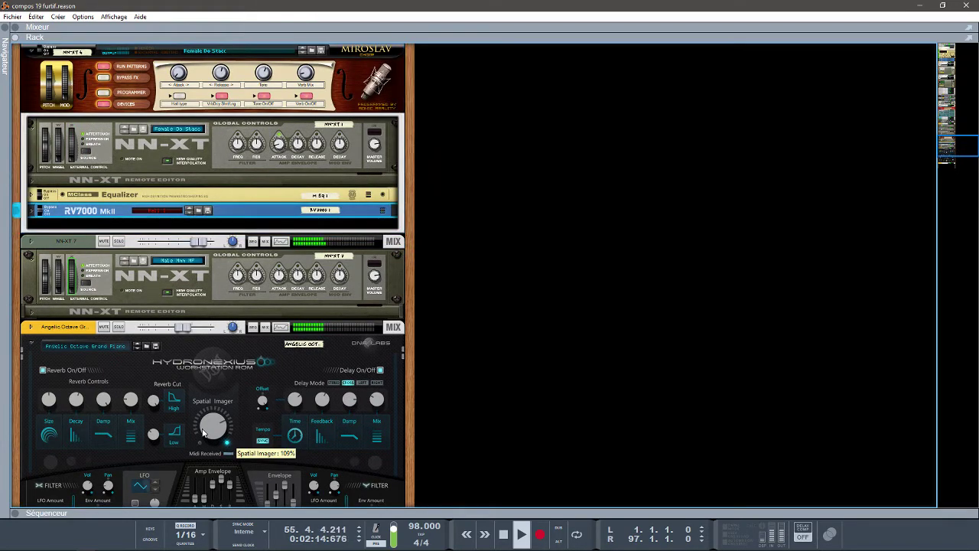
{"action": "scroll", "coordinate": [202, 433], "scroll_direction": "up", "scroll_amount": 1}
{"action": "scroll", "coordinate": [202, 433], "scroll_direction": "up", "scroll_amount": 3}
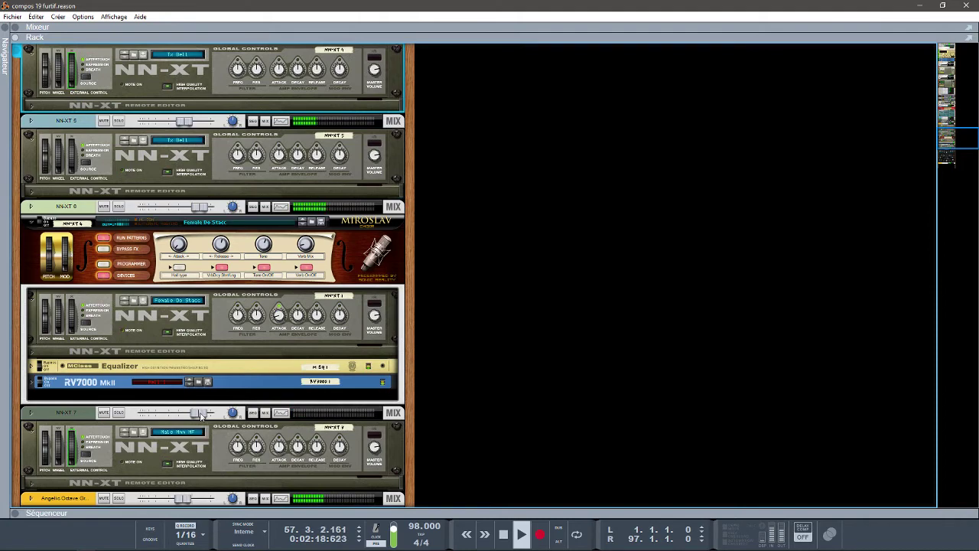
{"action": "scroll", "coordinate": [266, 231], "scroll_direction": "up", "scroll_amount": 4}
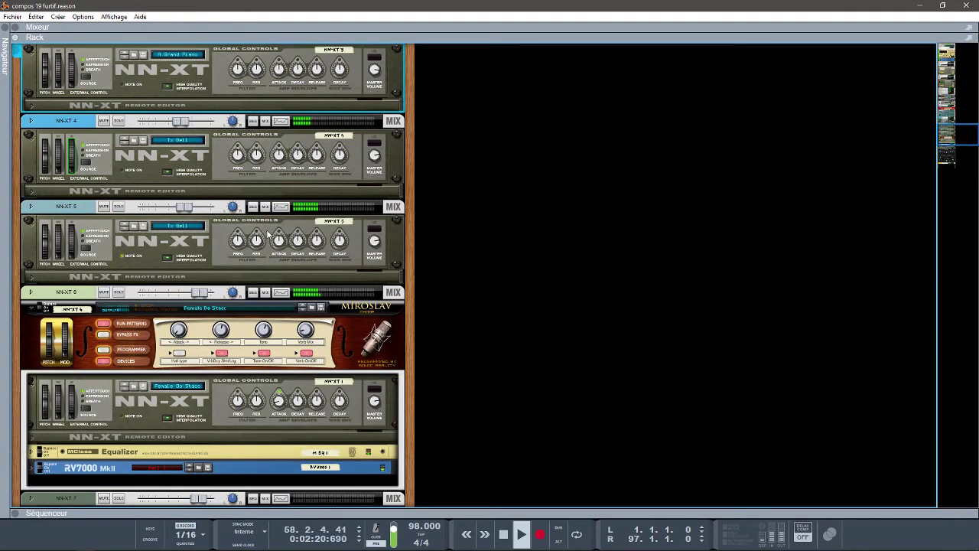
{"action": "scroll", "coordinate": [266, 233], "scroll_direction": "up", "scroll_amount": 4}
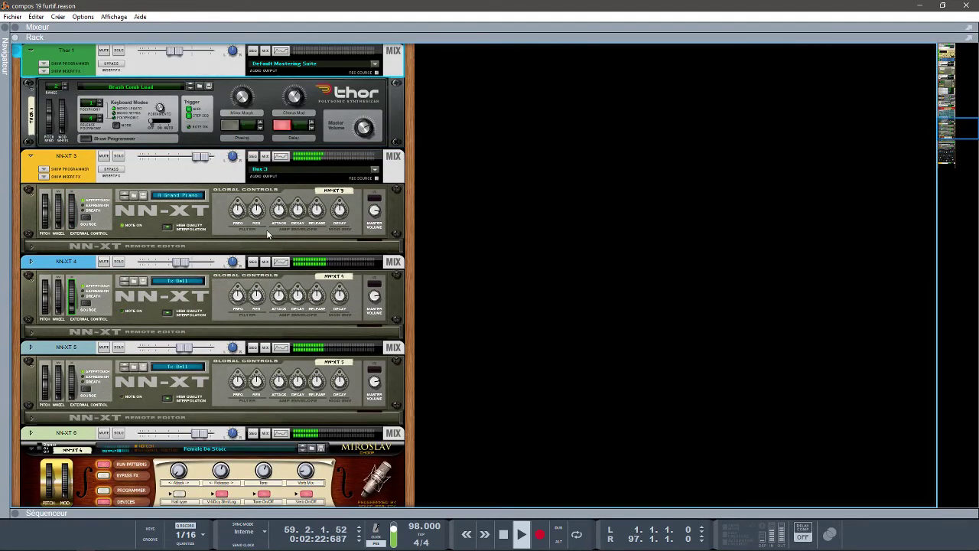
{"action": "scroll", "coordinate": [267, 232], "scroll_direction": "up", "scroll_amount": 2}
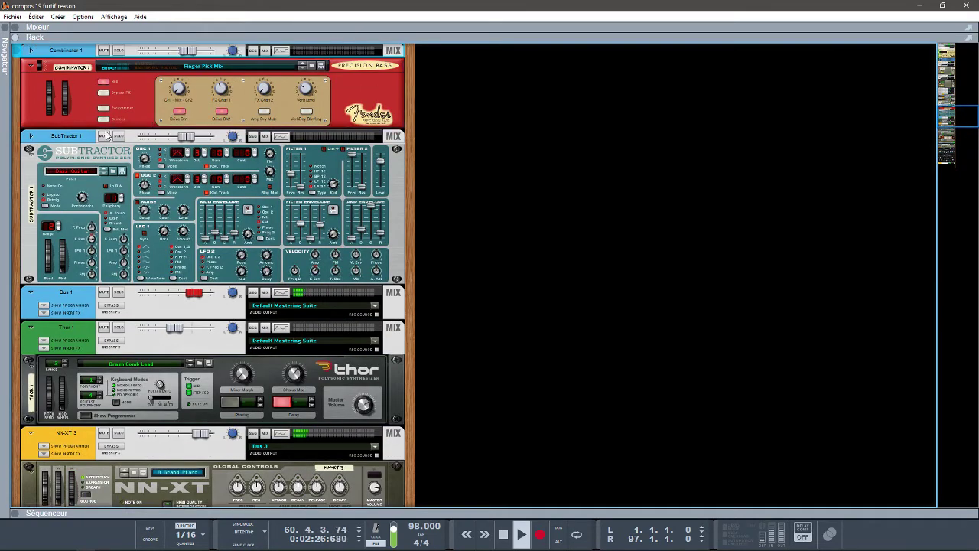
Show the devices inside the Combinator 1 Precision Bass and unfold its two NN-XT samplers, keeping their remote editors folded.
{"action": "left_click", "coordinate": [103, 119]}
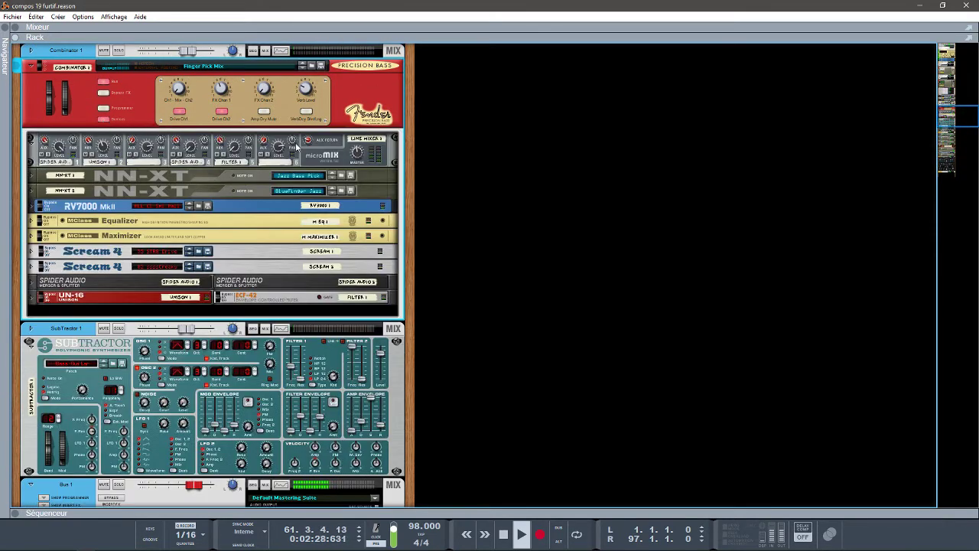
{"action": "left_click", "coordinate": [30, 179]}
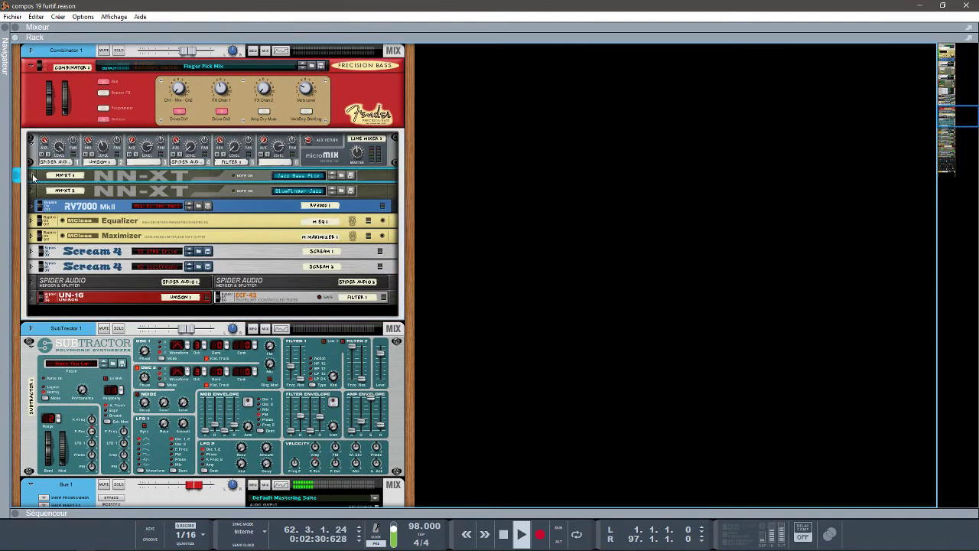
{"action": "left_click", "coordinate": [33, 228]}
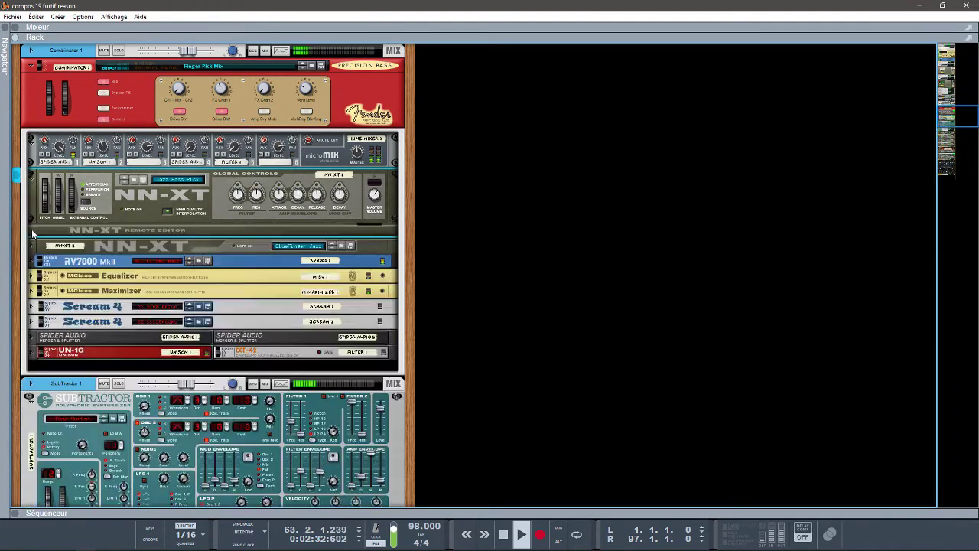
{"action": "left_click", "coordinate": [33, 240]}
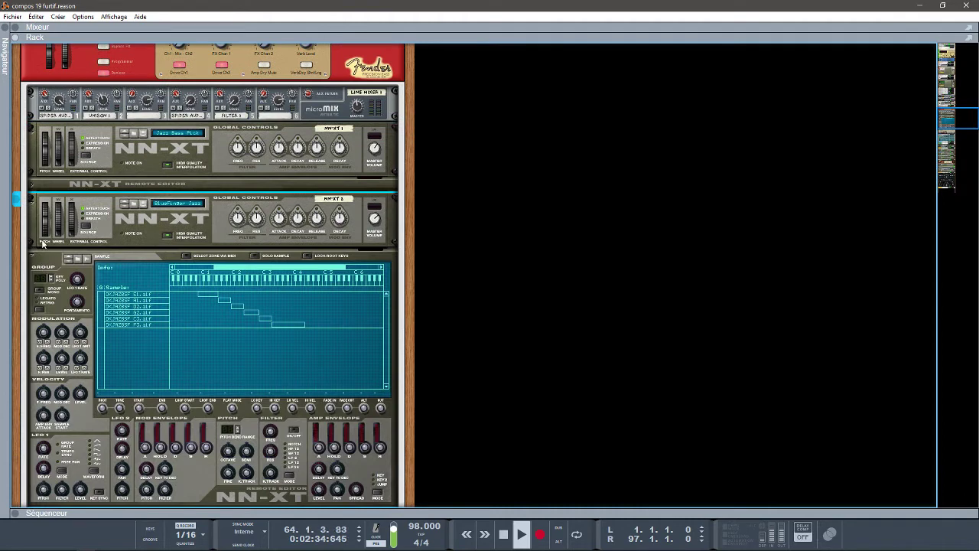
{"action": "left_click", "coordinate": [33, 255]}
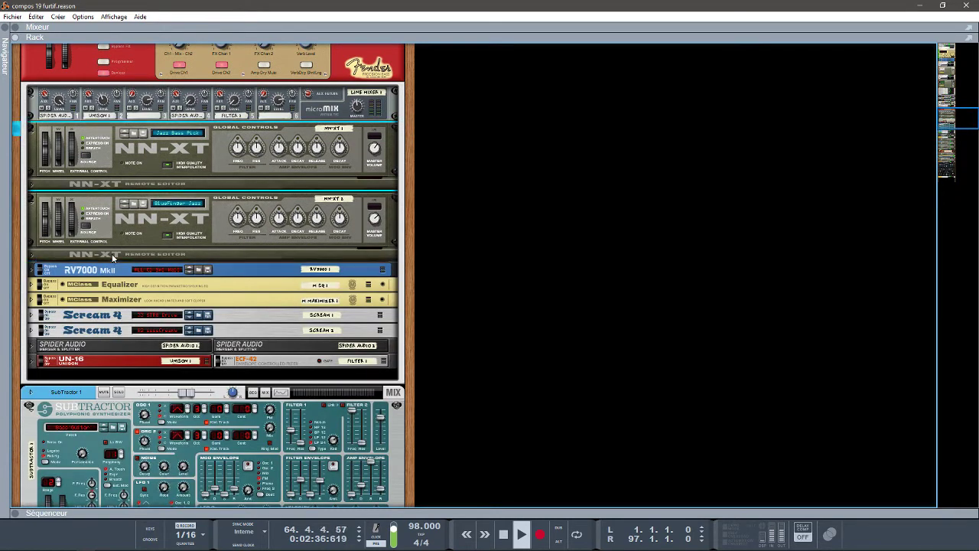
Show the devices inside the Akai S1000 Drum Kit-Hats & Perc kit and fold its NN-XT remote editor.
{"action": "scroll", "coordinate": [112, 258], "scroll_direction": "up", "scroll_amount": 1}
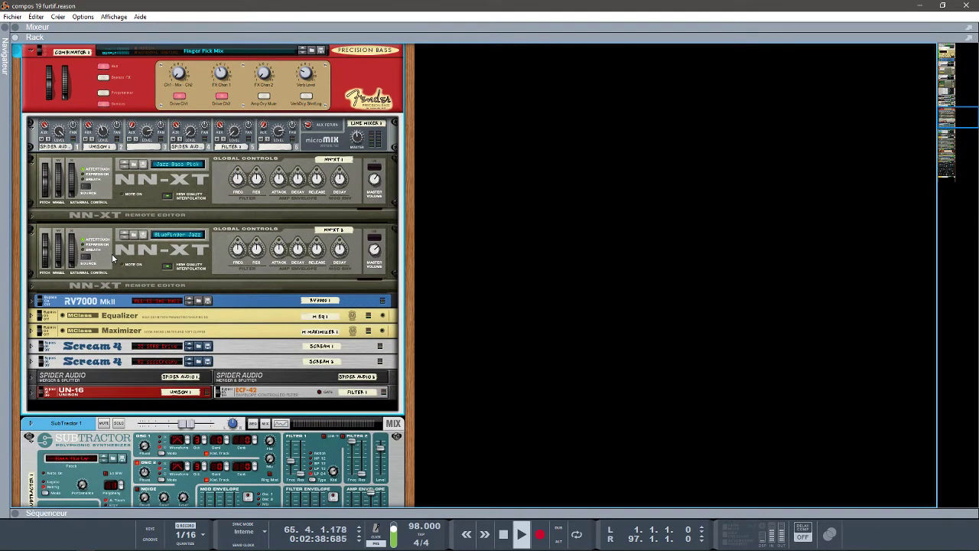
{"action": "scroll", "coordinate": [112, 253], "scroll_direction": "up", "scroll_amount": 4}
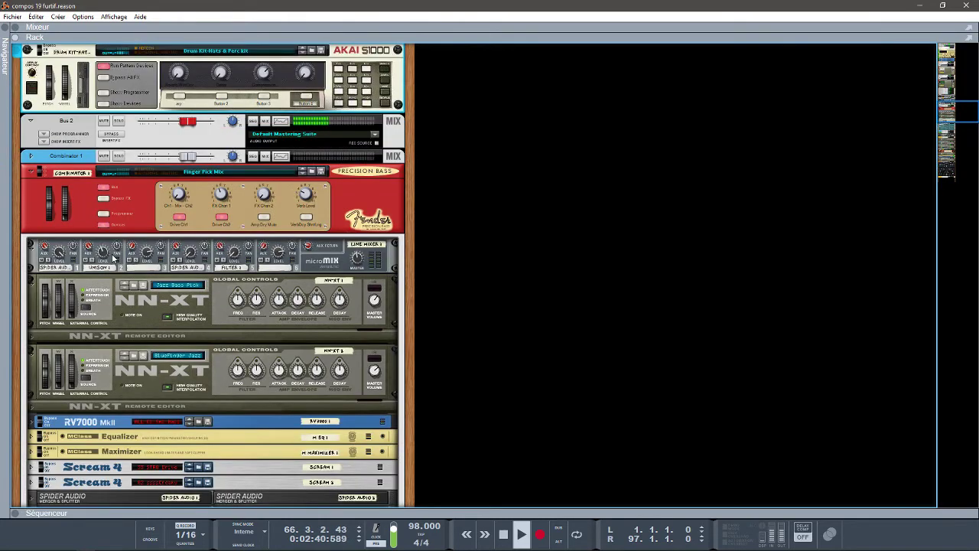
{"action": "scroll", "coordinate": [113, 259], "scroll_direction": "up", "scroll_amount": 3}
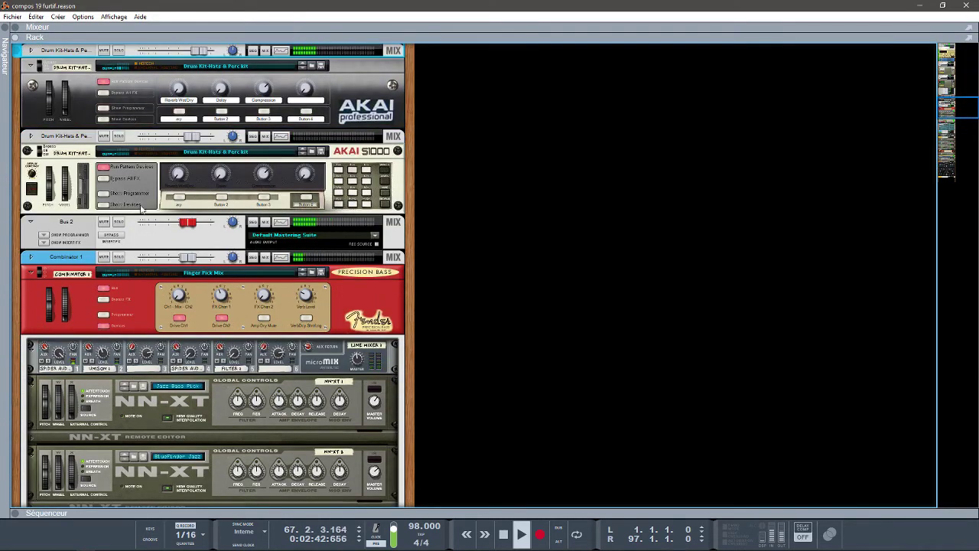
{"action": "left_click", "coordinate": [140, 205]}
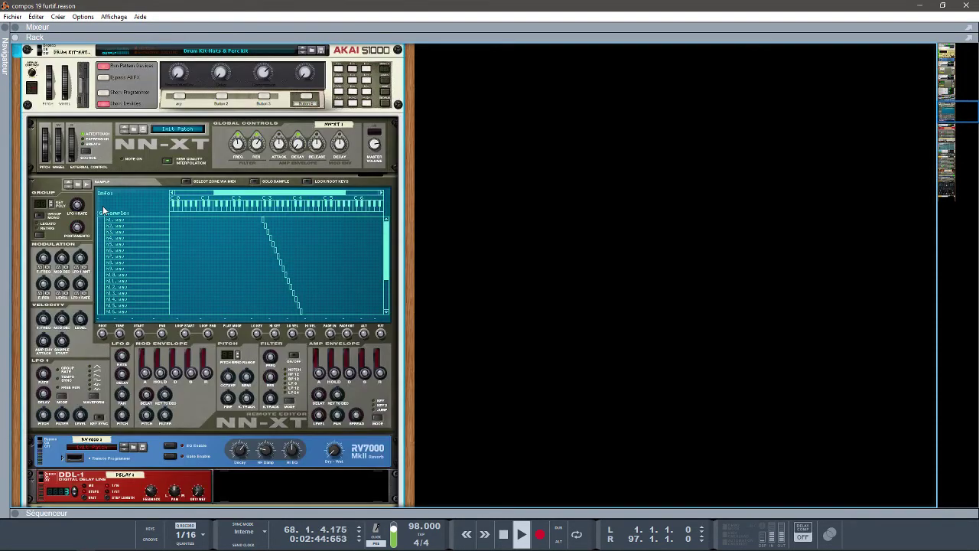
{"action": "left_click", "coordinate": [32, 184]}
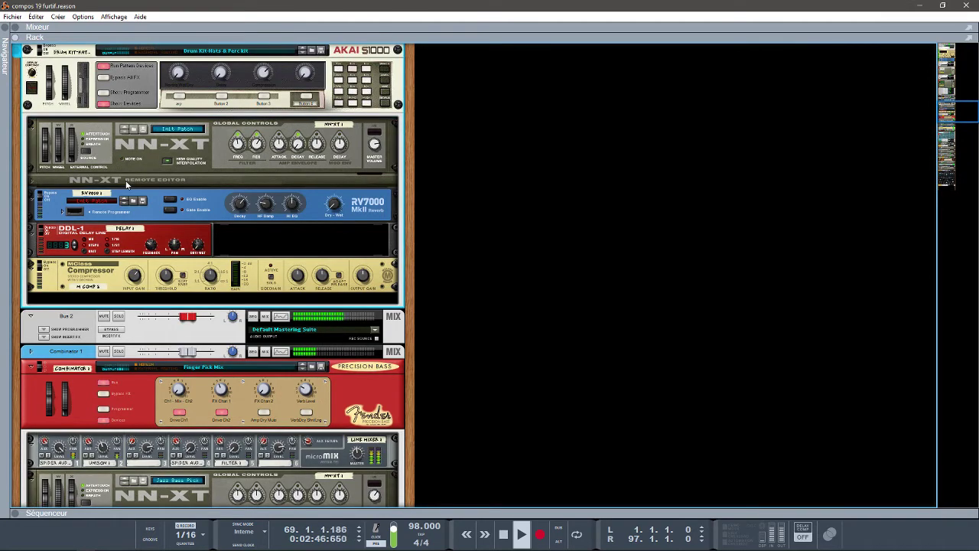
Show the devices inside a black Akai Professional Drum Kit-Hats & Perc kit above the S1000 kit.
{"action": "scroll", "coordinate": [123, 183], "scroll_direction": "up", "scroll_amount": 3}
{"action": "scroll", "coordinate": [123, 176], "scroll_direction": "up", "scroll_amount": 3}
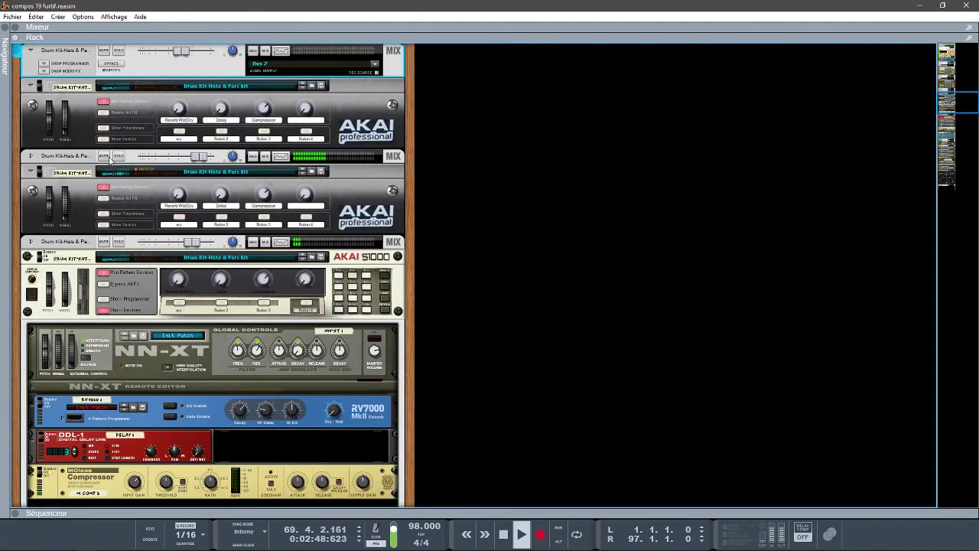
{"action": "left_click", "coordinate": [105, 147]}
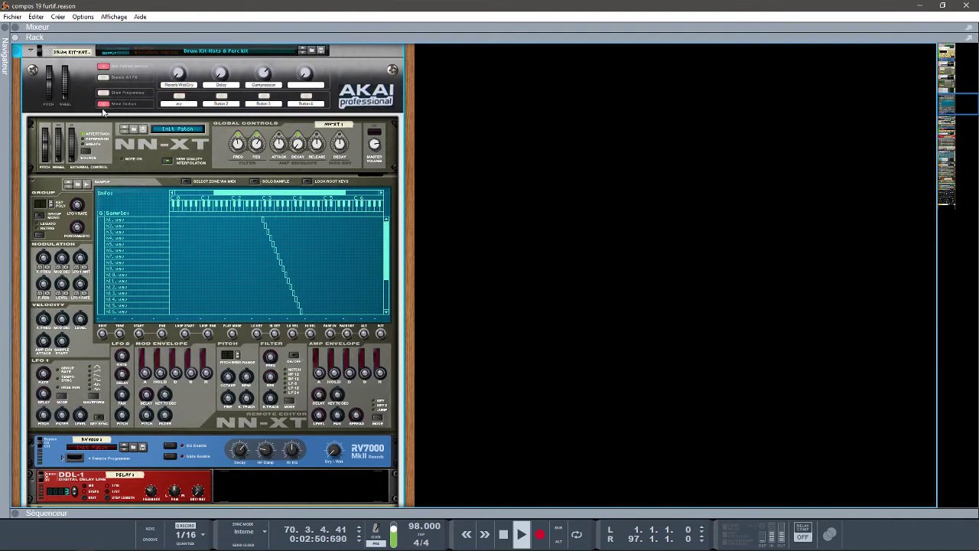
{"action": "left_click", "coordinate": [104, 106]}
{"action": "left_click", "coordinate": [104, 105]}
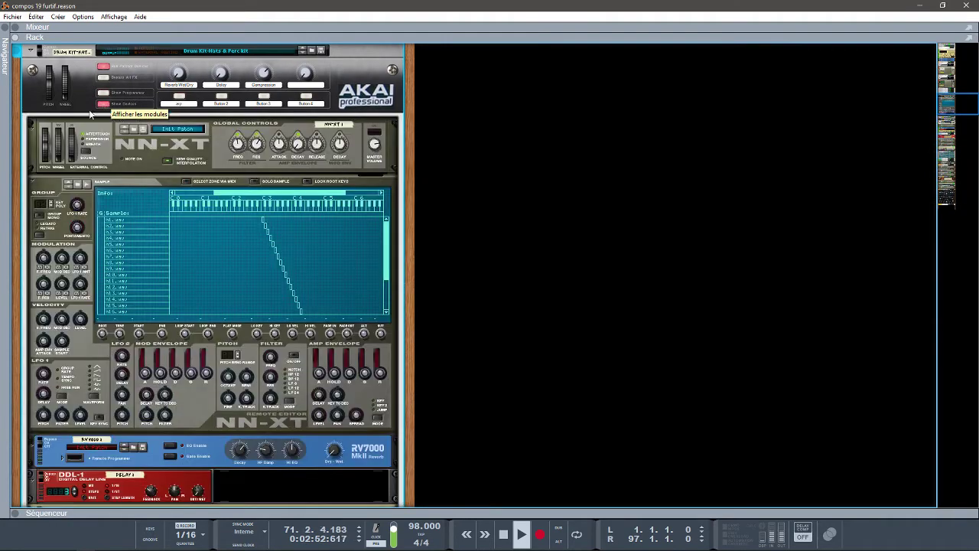
Fold the NN-XT remote editor inside the black Akai kit and examine the Kong 2 and Kong 1 drum machines with their insert effects.
{"action": "left_click", "coordinate": [34, 185]}
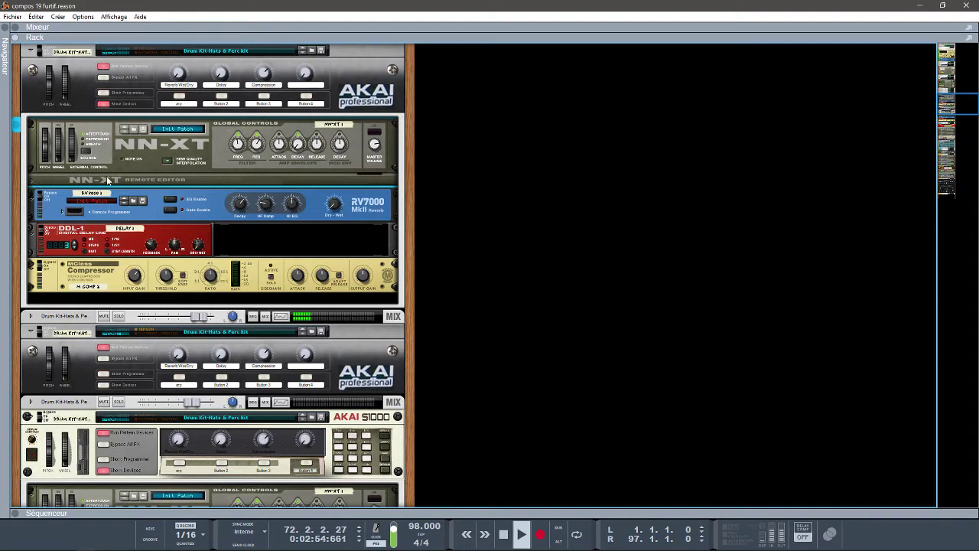
{"action": "scroll", "coordinate": [126, 175], "scroll_direction": "up", "scroll_amount": 2}
{"action": "scroll", "coordinate": [128, 177], "scroll_direction": "up", "scroll_amount": 4}
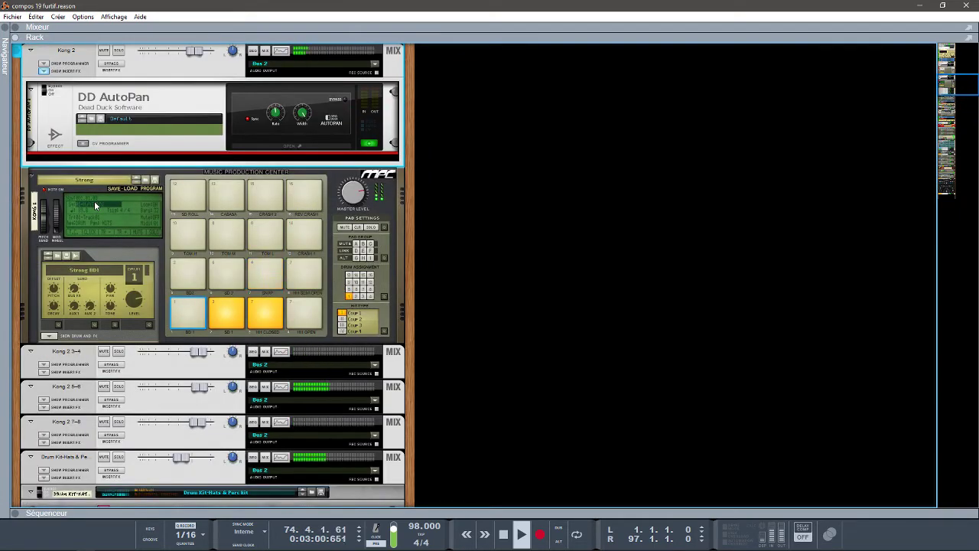
{"action": "scroll", "coordinate": [94, 201], "scroll_direction": "up", "scroll_amount": 4}
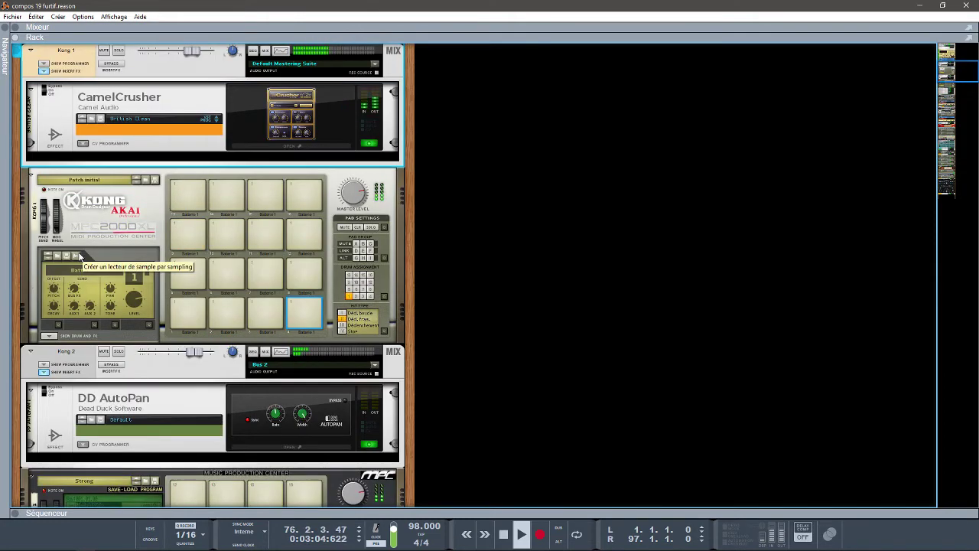
Examine the two RV7000 reverbs, the Master Section's MClass insert effects and the Hardware Interface at the head of the rack.
{"action": "scroll", "coordinate": [80, 256], "scroll_direction": "up", "scroll_amount": 2}
{"action": "scroll", "coordinate": [79, 256], "scroll_direction": "up", "scroll_amount": 8}
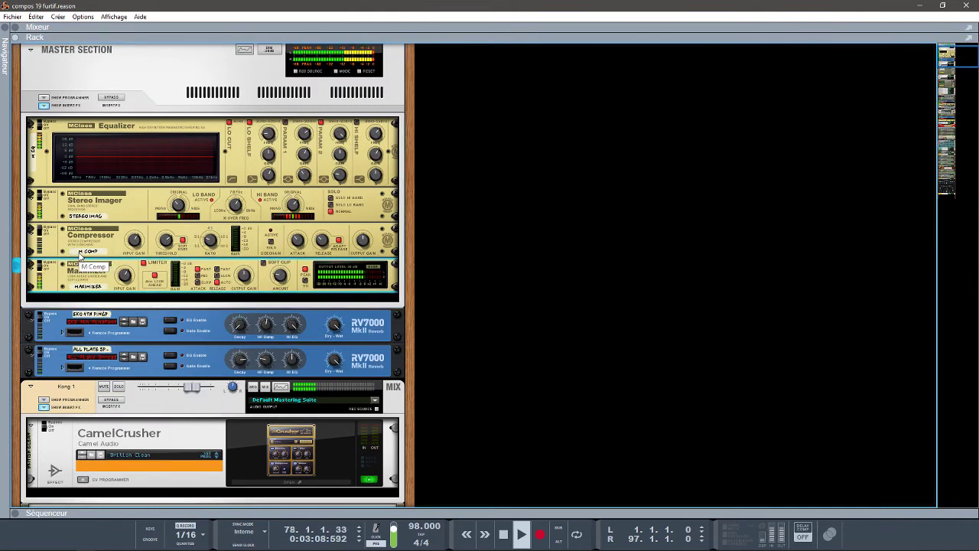
{"action": "scroll", "coordinate": [80, 256], "scroll_direction": "up", "scroll_amount": 3}
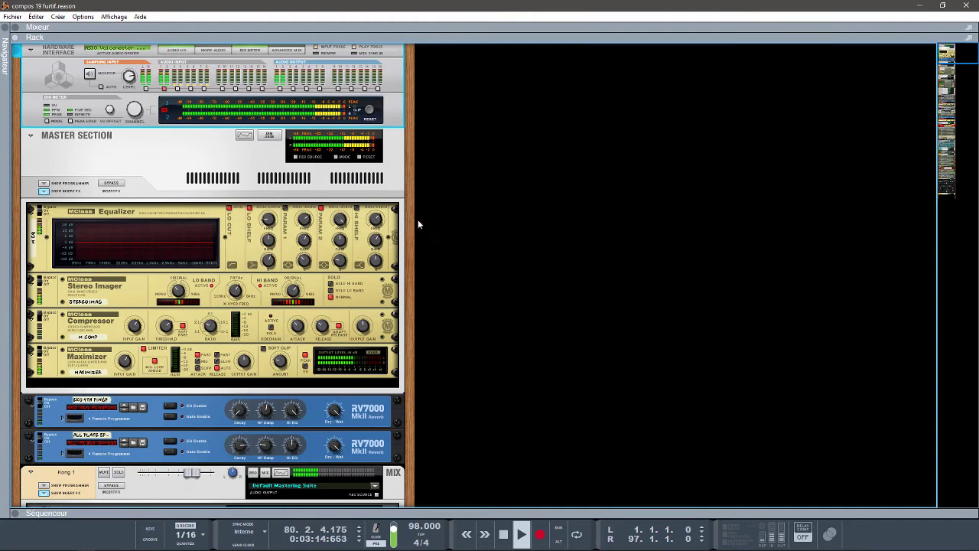
Show the song's full arrangement in the sequencer and switch to the mixer to view all channel strips.
{"action": "key", "text": "F7"}
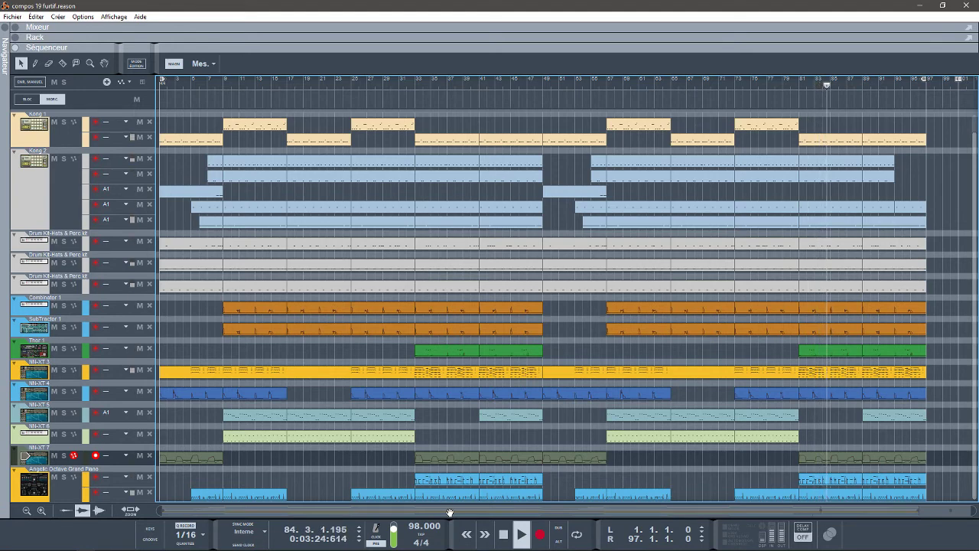
{"action": "key", "text": "F5"}
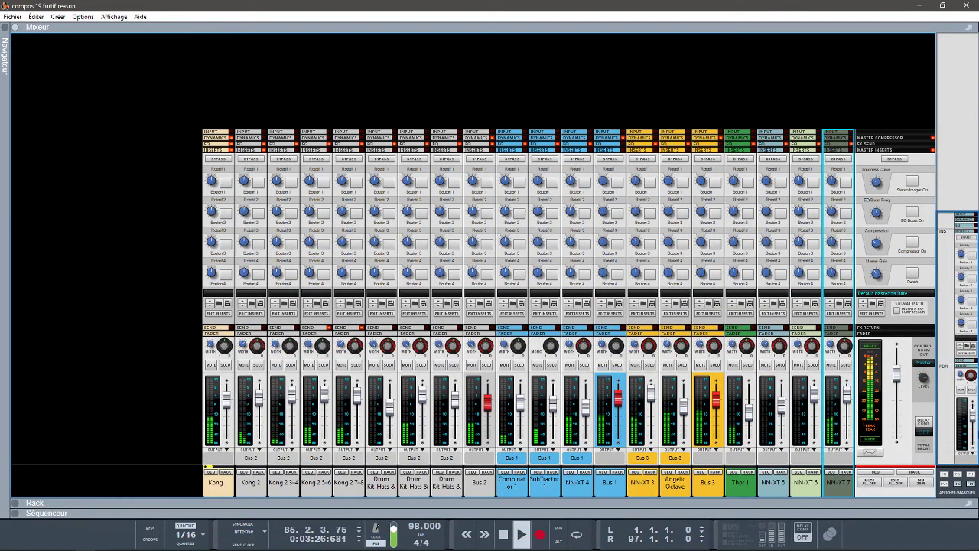